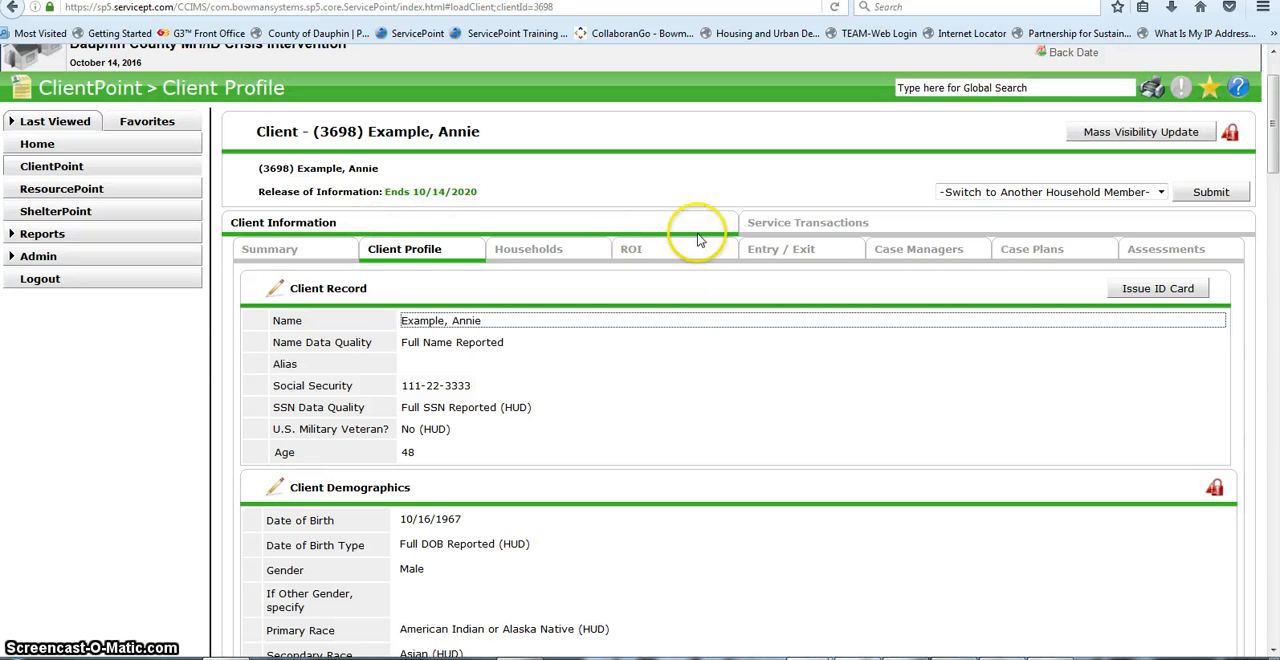
Step: Start a new need in the client's service transactions and include the whole Female Single Parent household
left_click(849, 229)
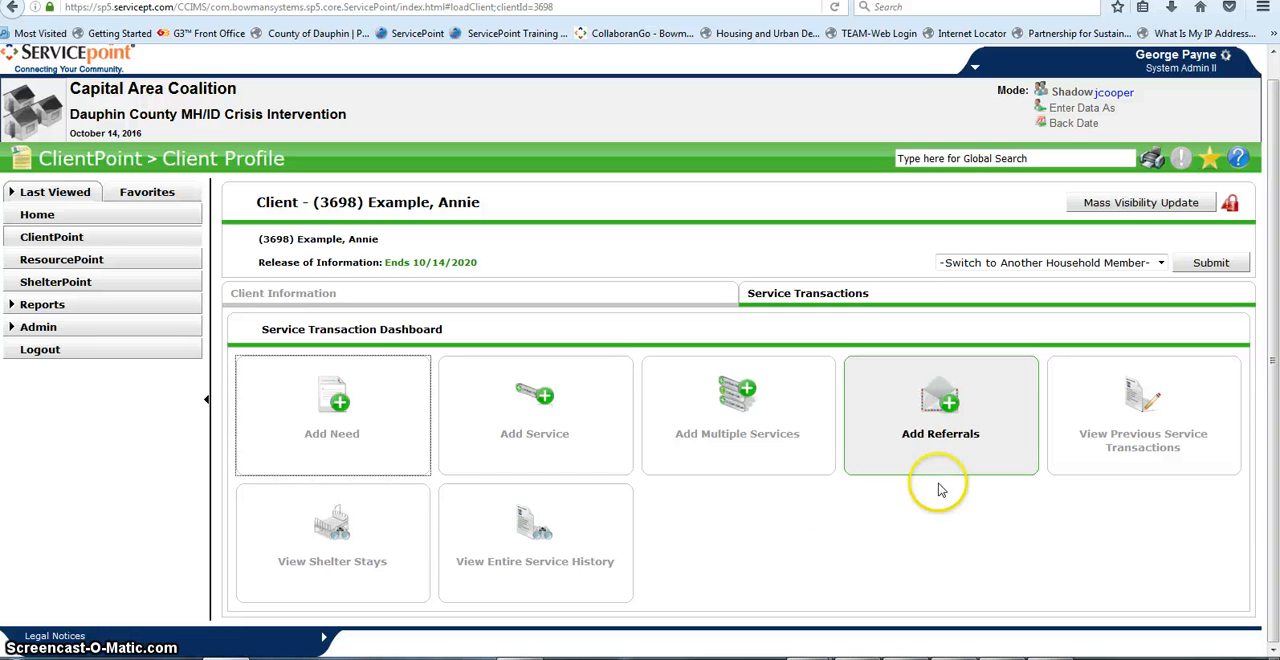
left_click(362, 435)
scroll(530, 485, "down", 3)
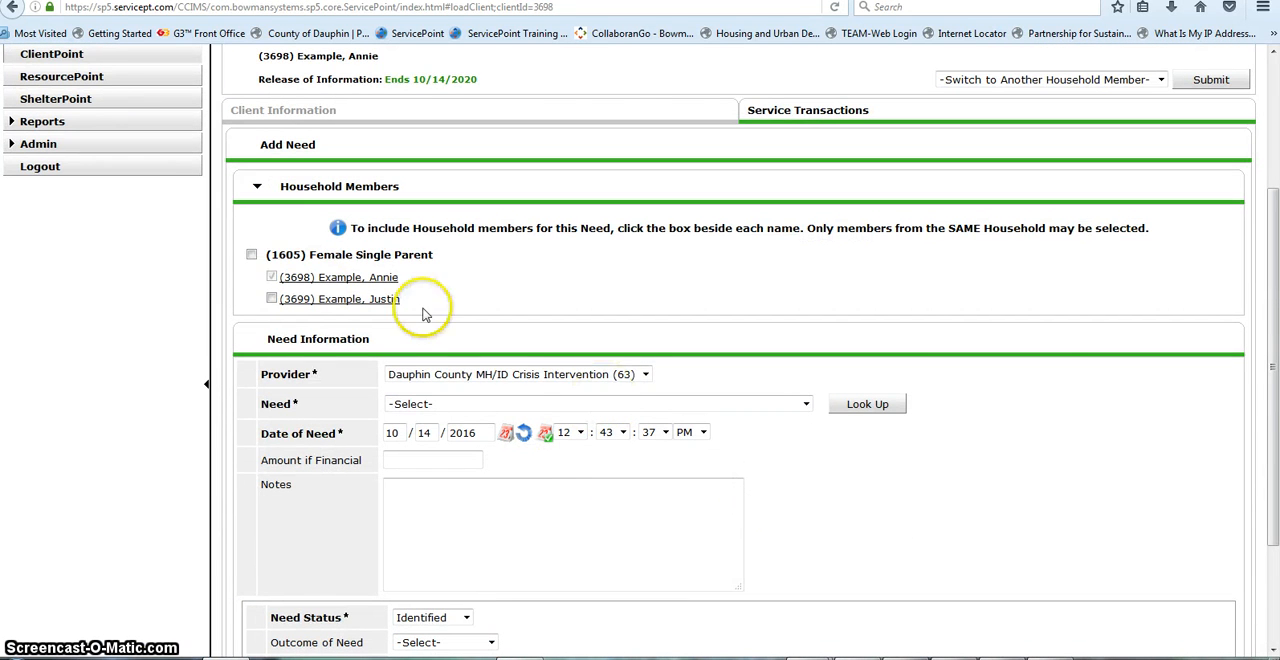
left_click(251, 255)
scroll(614, 400, "down", 2)
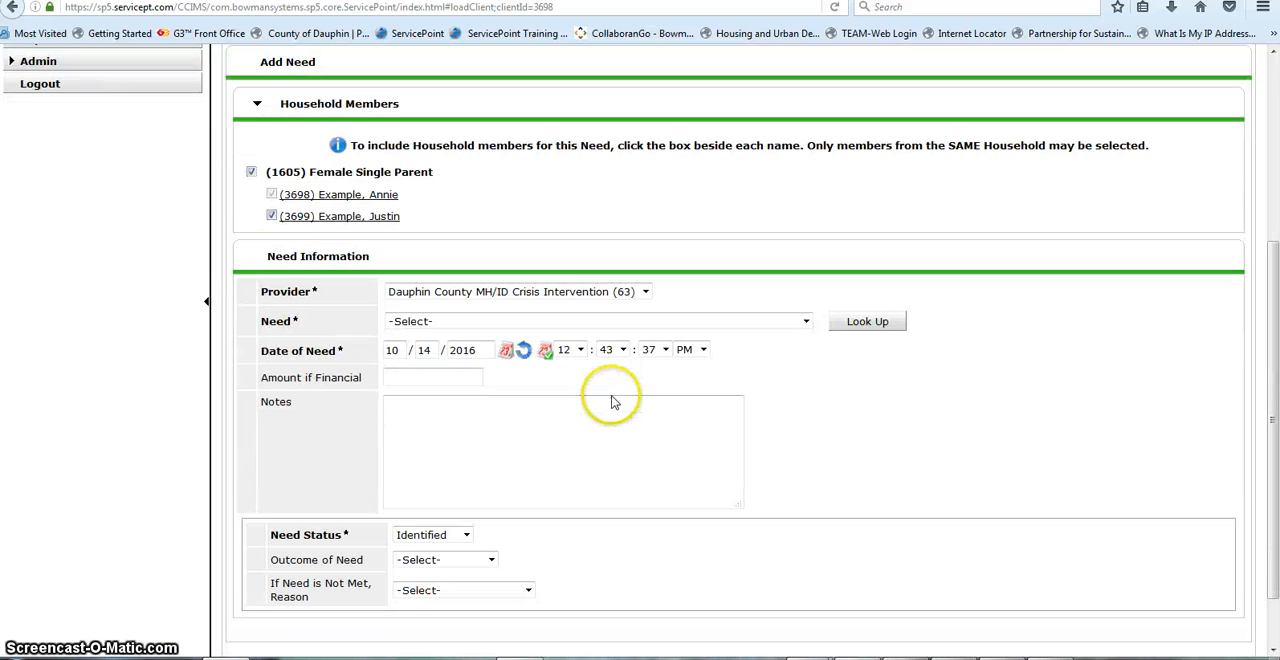
Step: Set the need to Case/Care Management (PH-1000) with outcome Service Pending, save and exit, and return to the client's service transactions
left_click(806, 313)
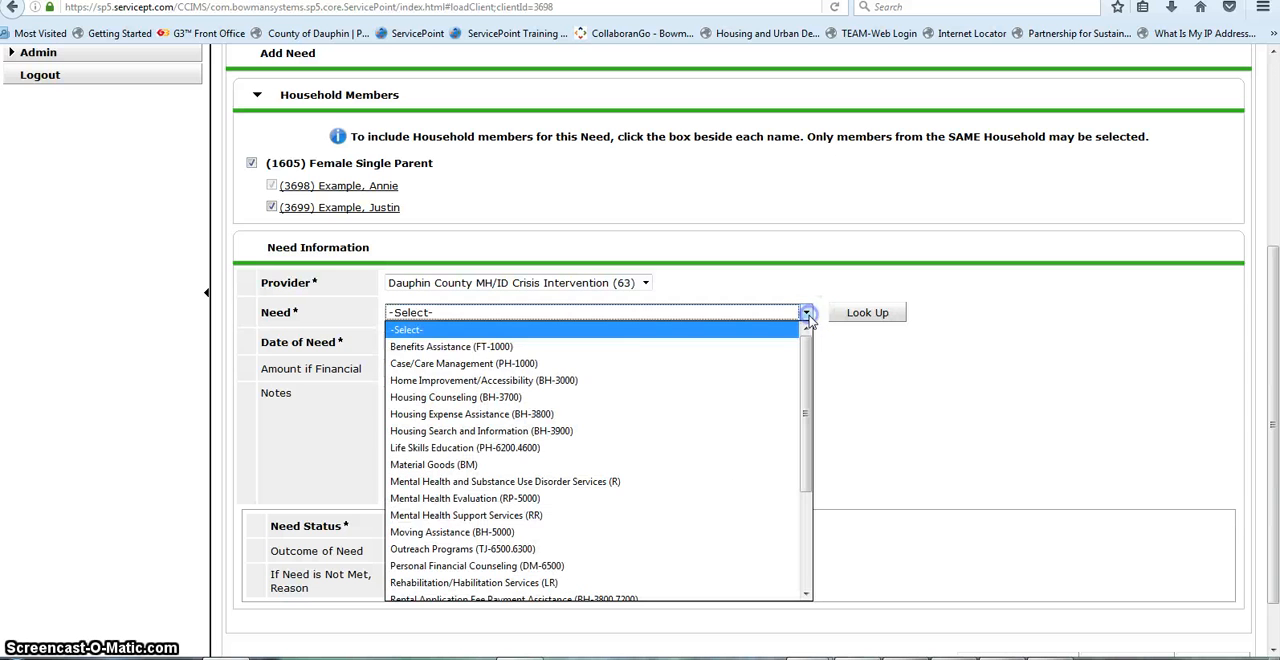
left_click(459, 369)
scroll(622, 403, "down", 1)
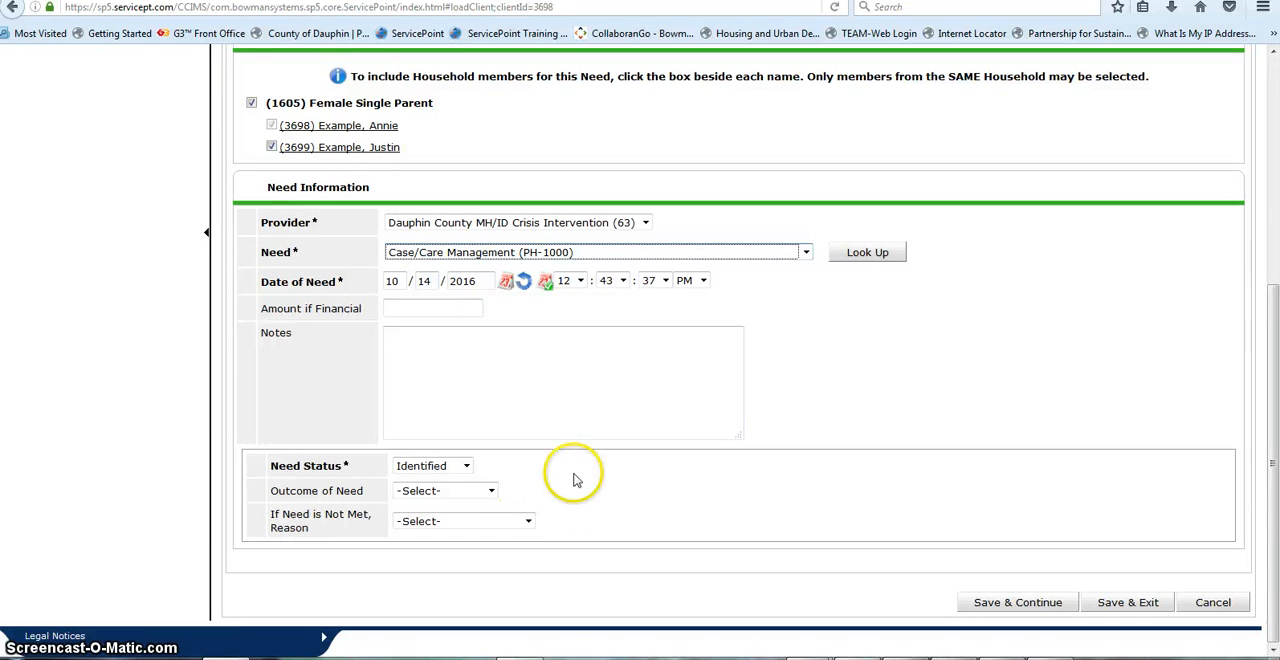
left_click(493, 491)
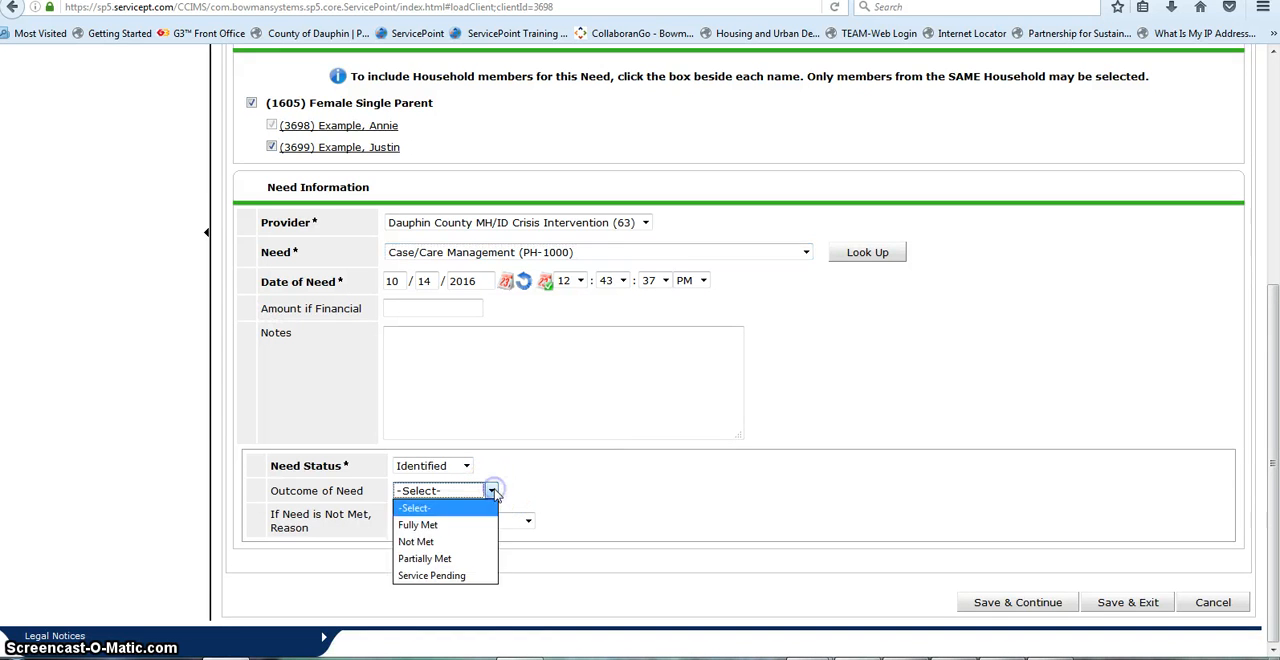
left_click(446, 575)
left_click(1127, 602)
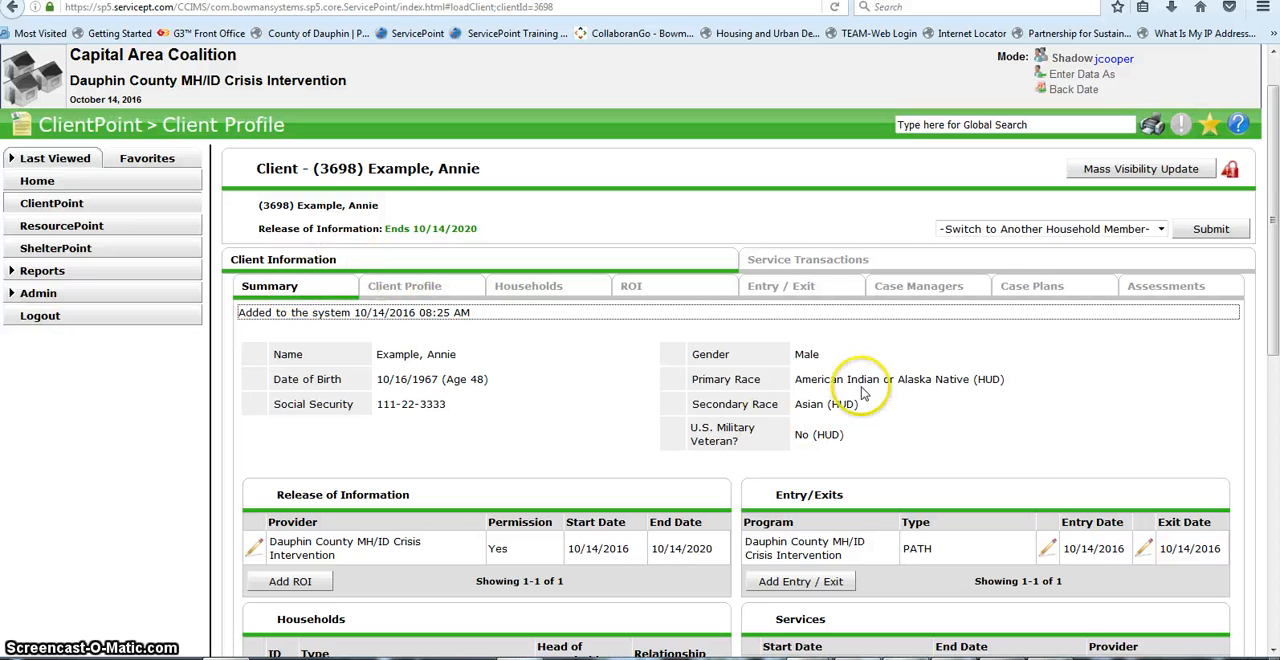
left_click(885, 258)
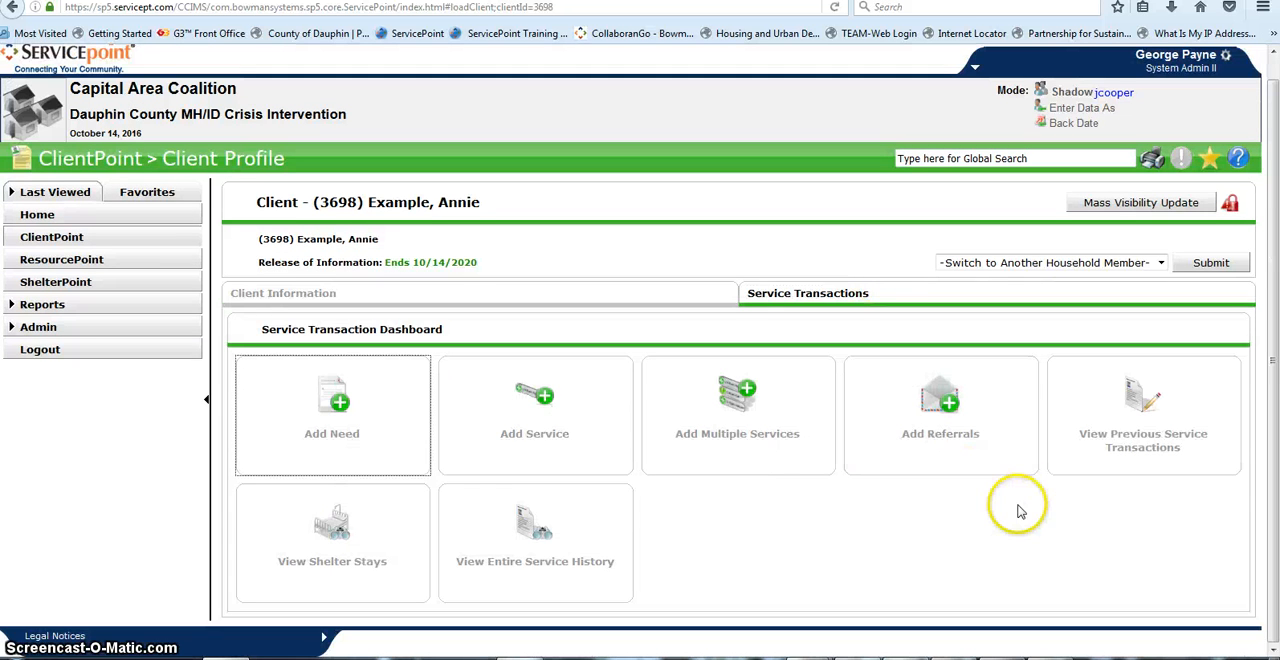
left_click(555, 423)
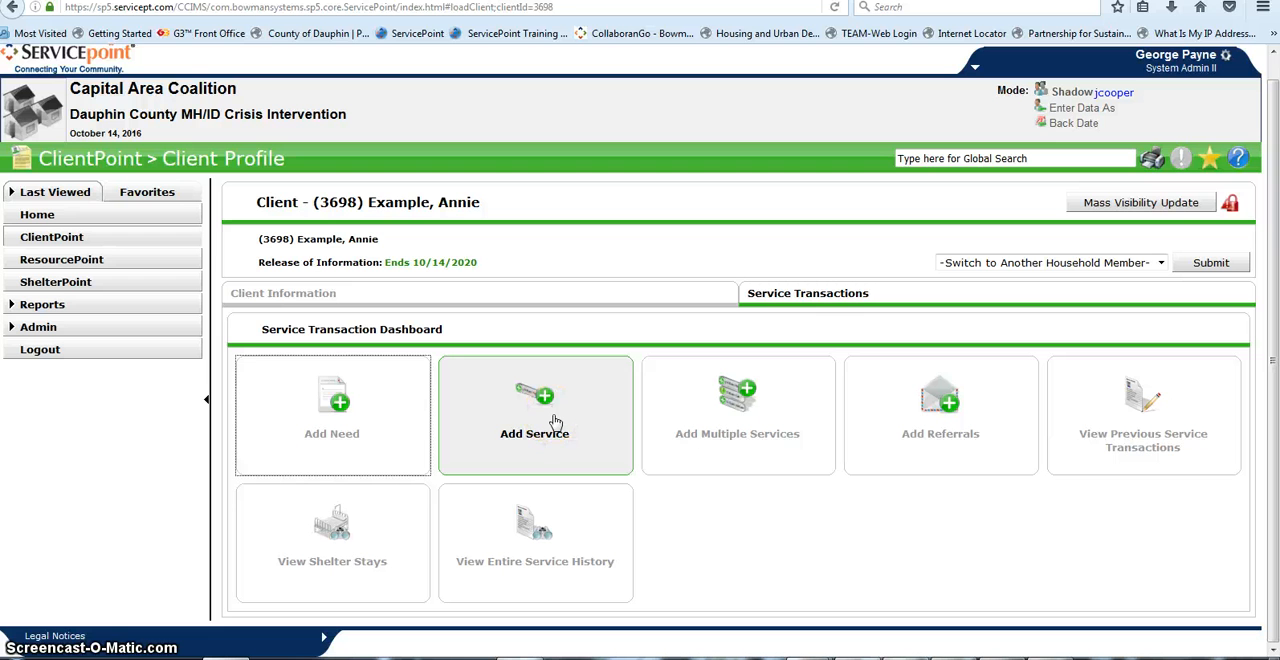
left_click(555, 423)
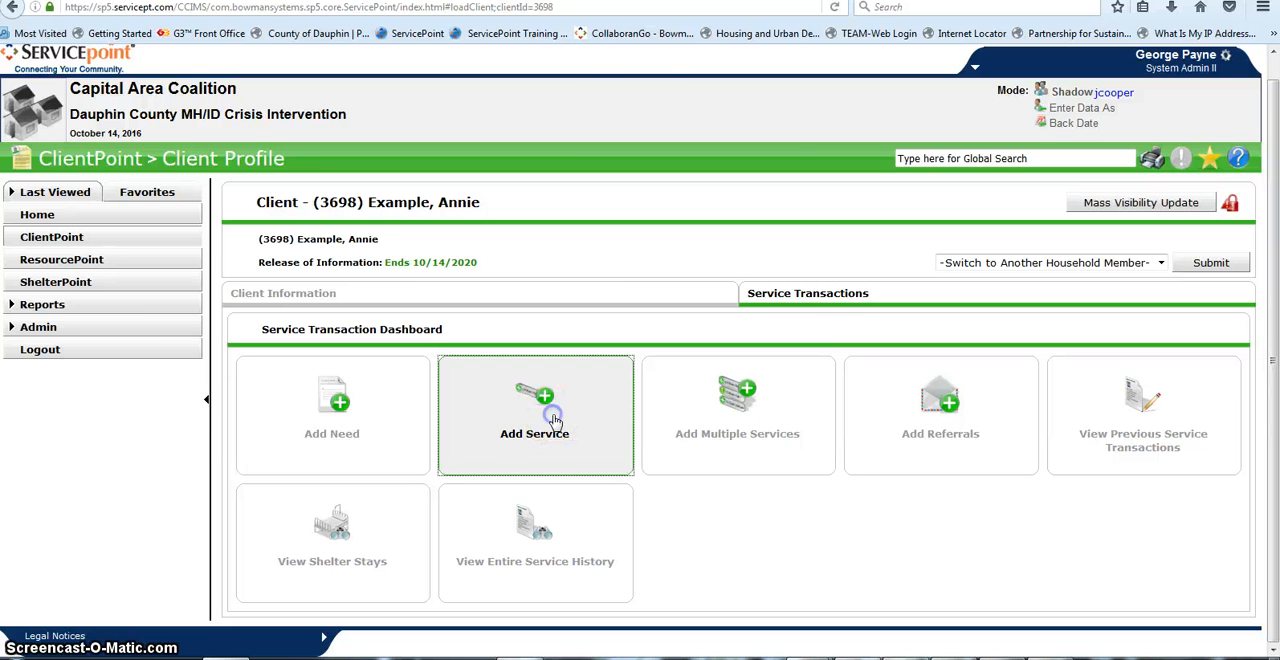
scroll(594, 426, "down", 1)
scroll(594, 426, "down", 1)
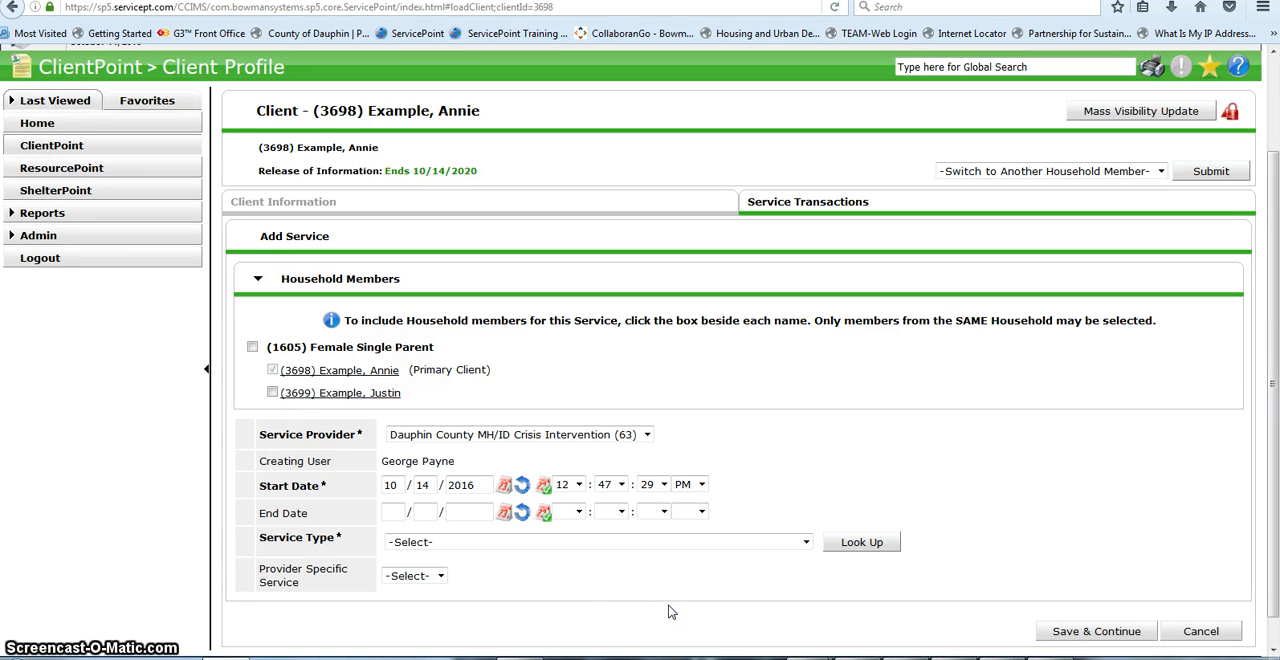
left_click(1200, 630)
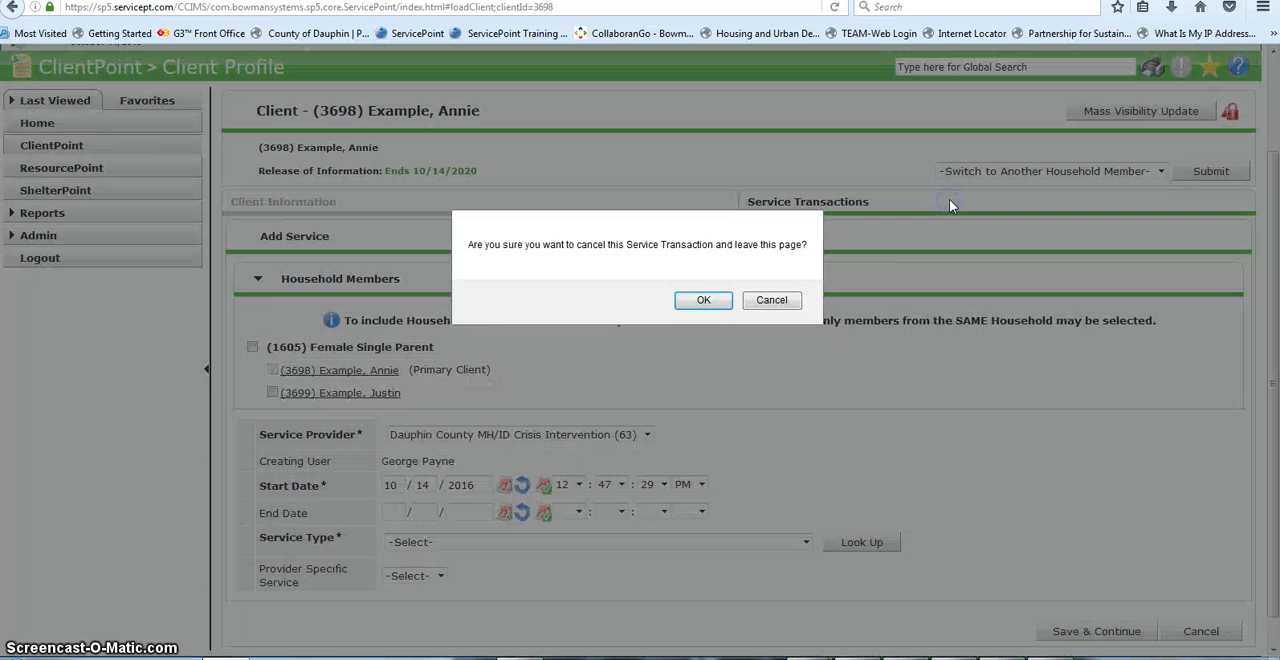
left_click(703, 300)
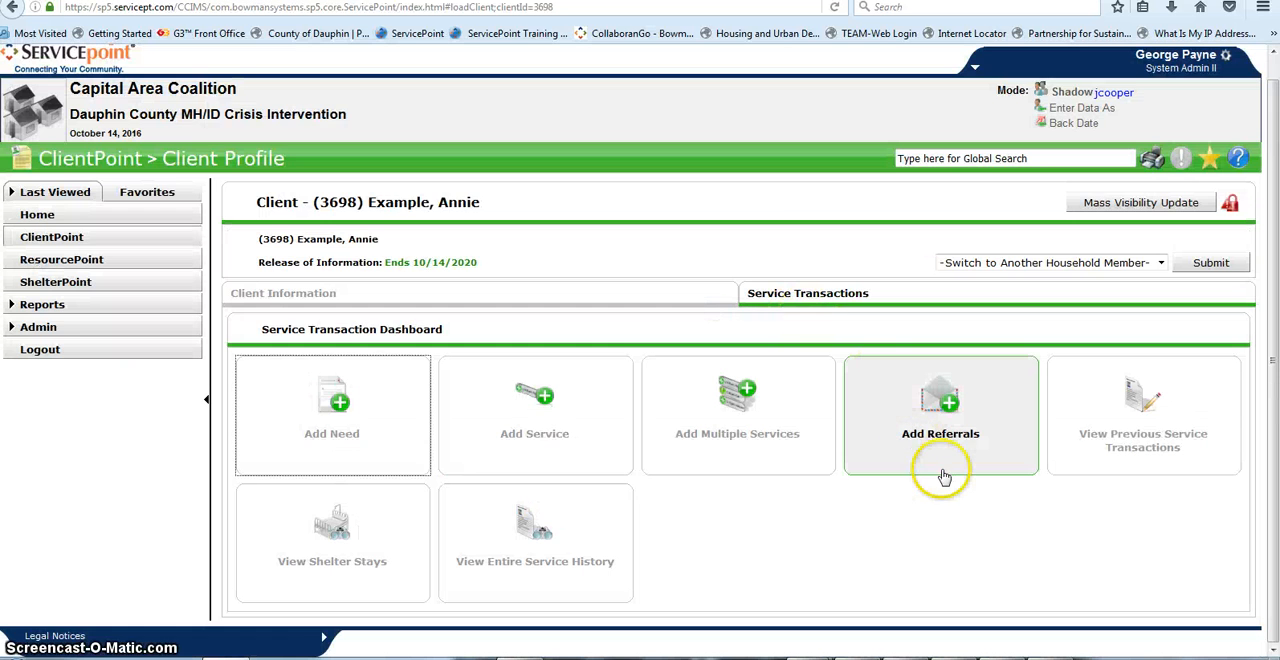
Step: Add a service to the Case/Care Management need from the entire service history and include the whole Female Single Parent household
left_click(492, 552)
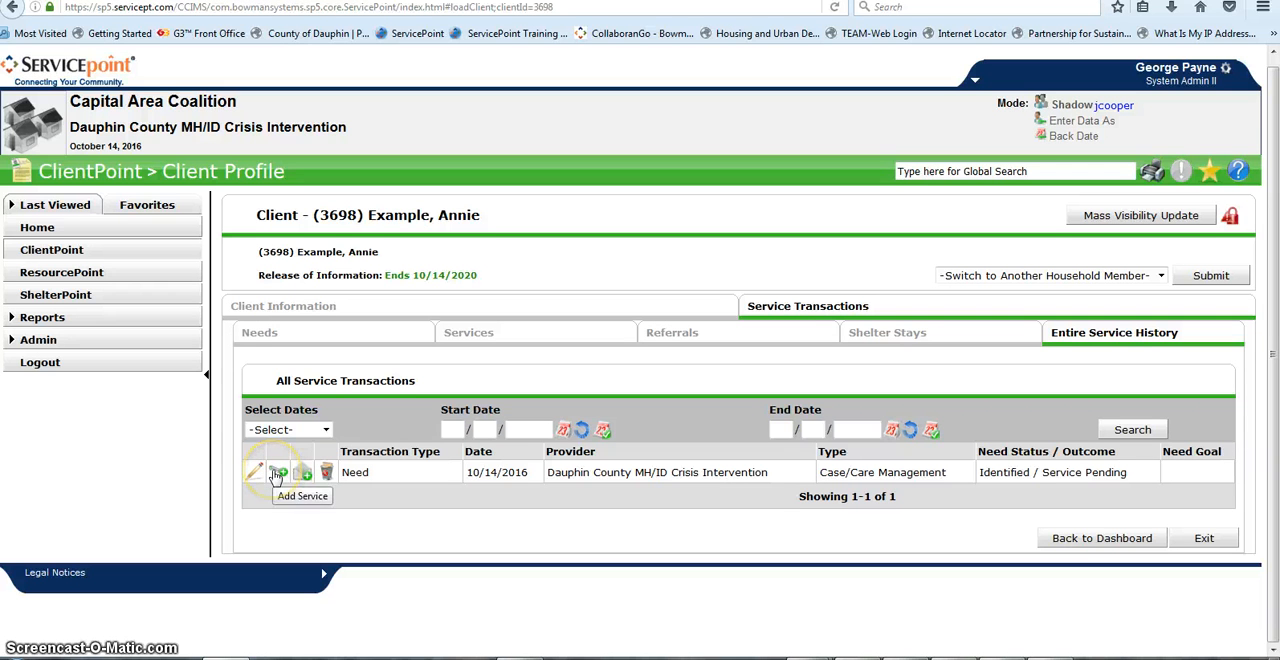
left_click(278, 472)
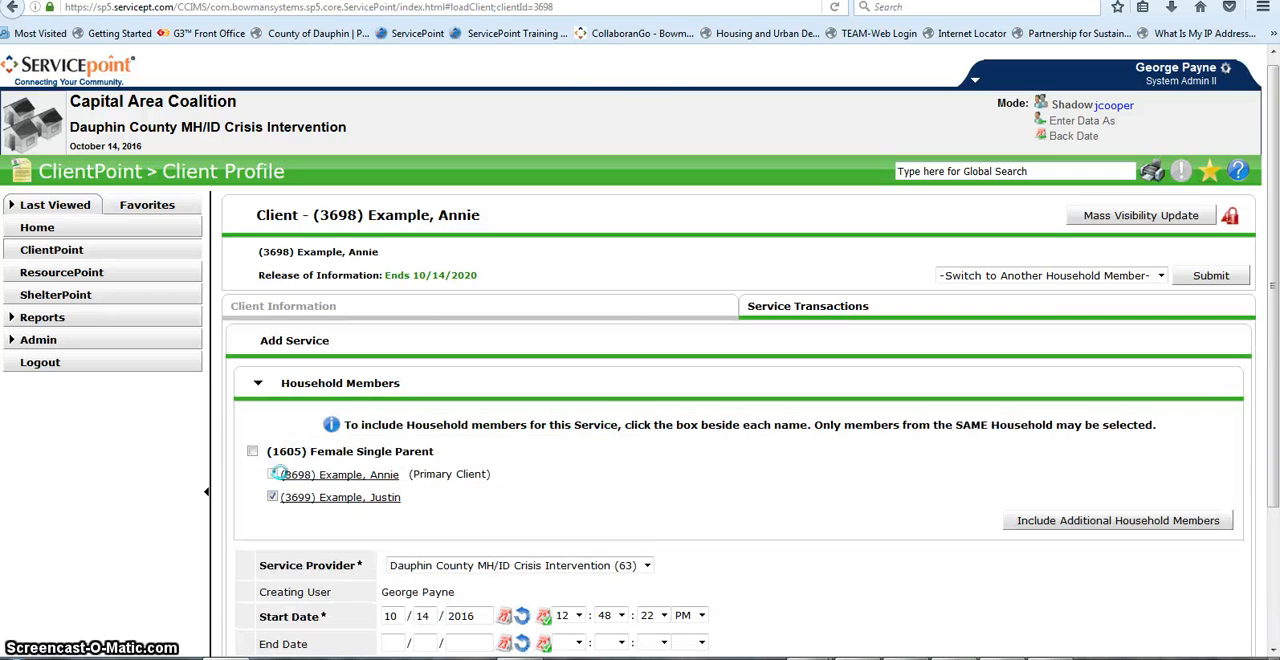
scroll(938, 397, "down", 2)
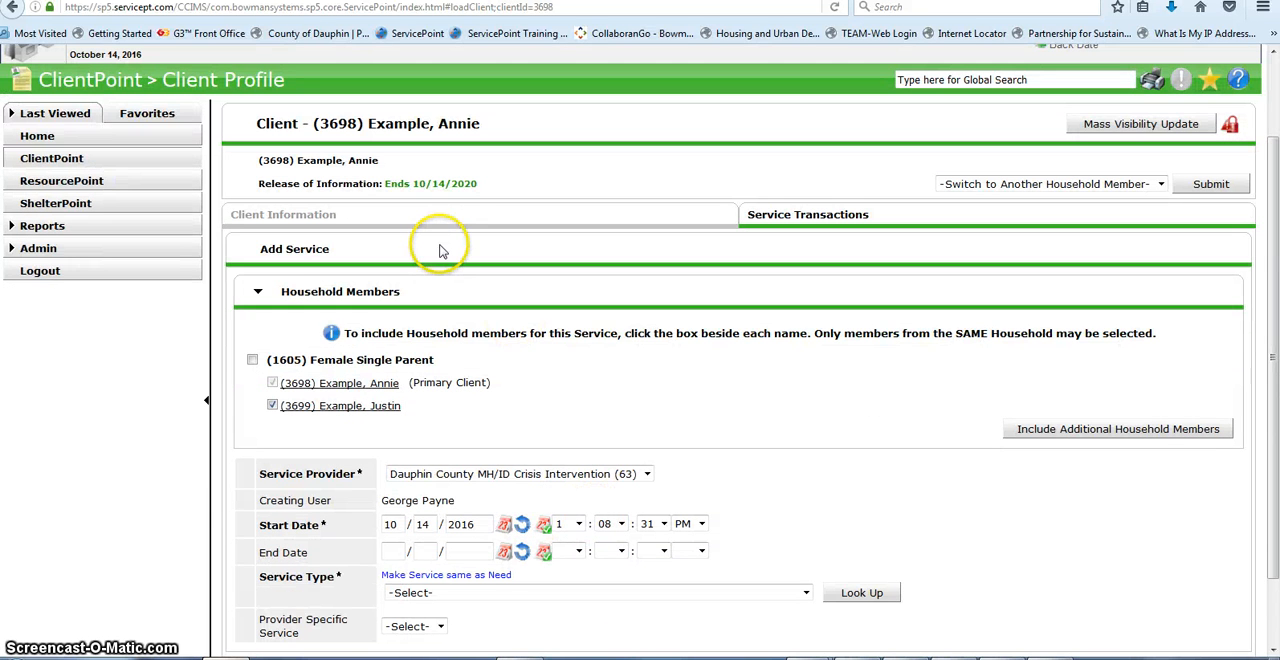
scroll(320, 350, "down", 2)
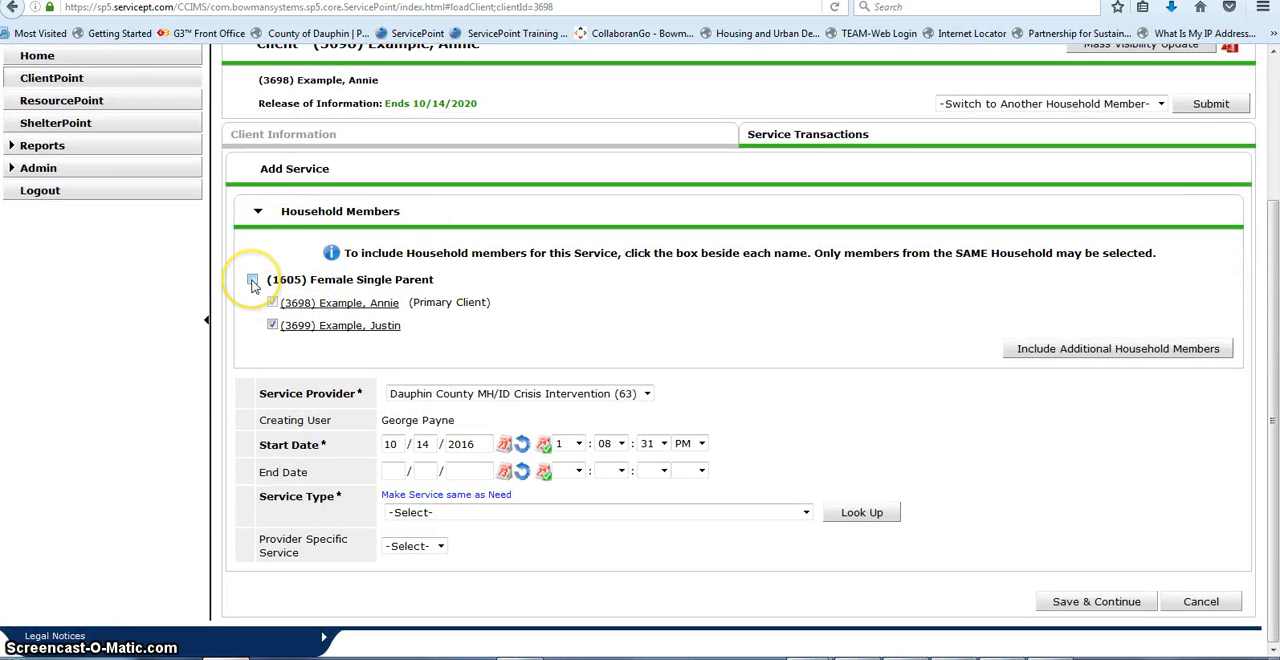
left_click(253, 281)
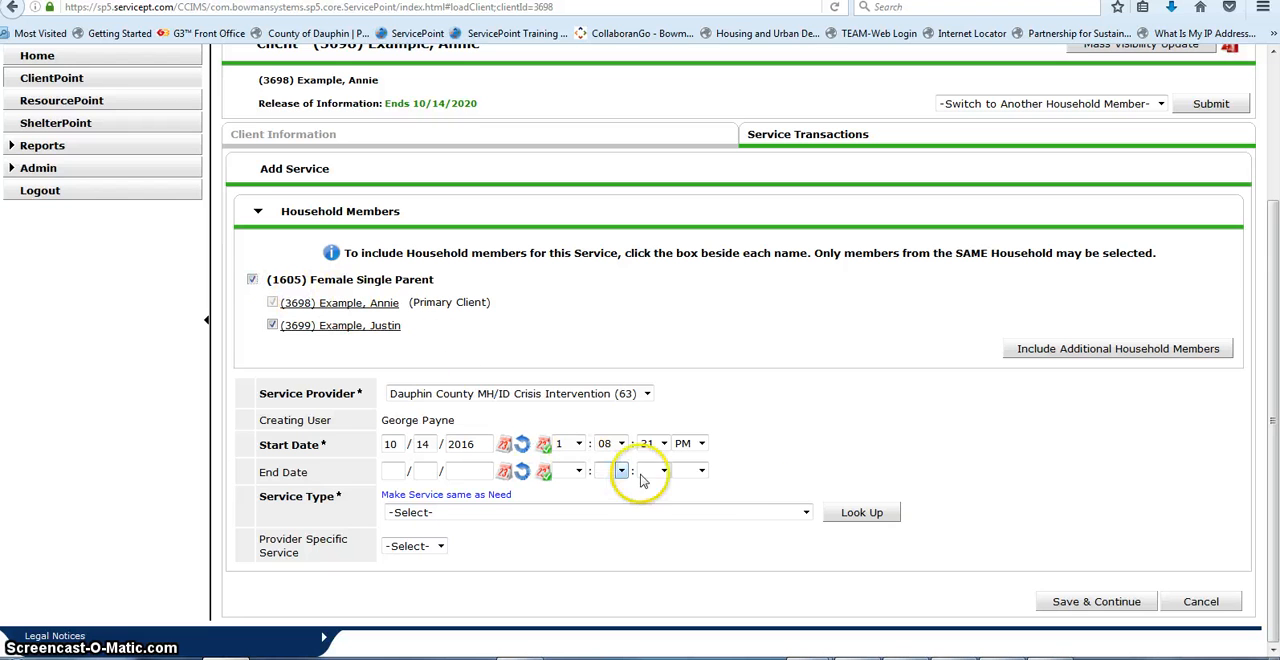
Step: Set the service type to Case/Care Management (PH-1000) and save the new service to continue editing it
left_click(805, 513)
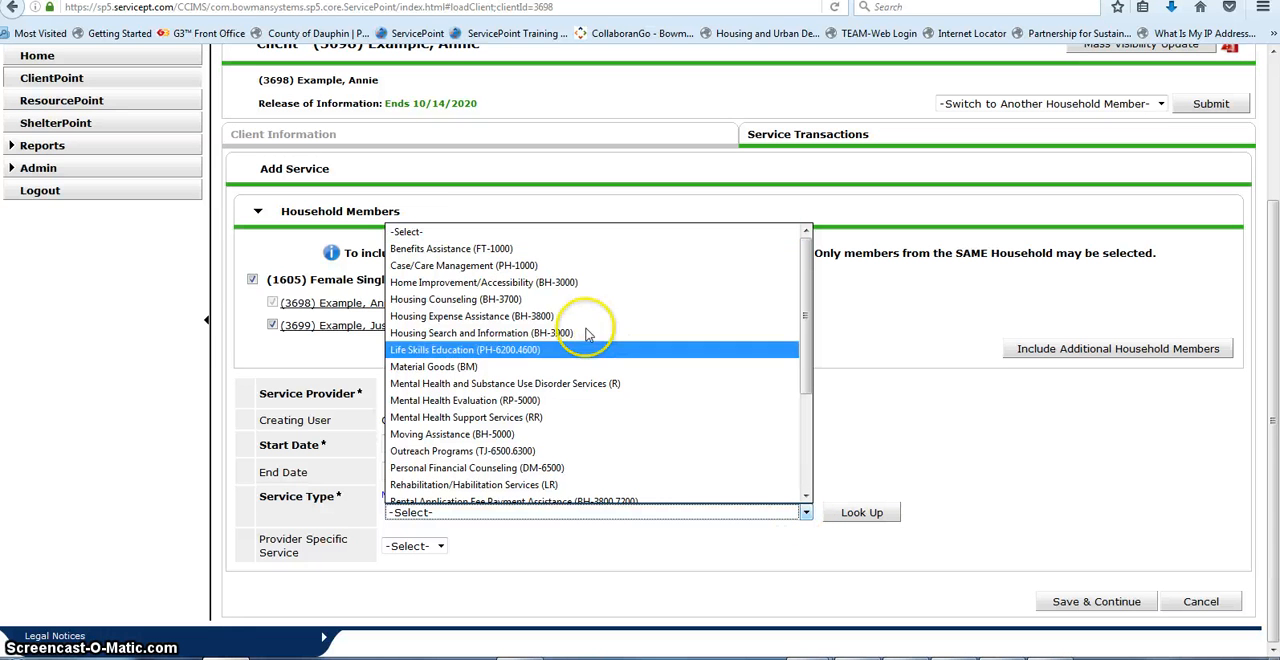
left_click(409, 266)
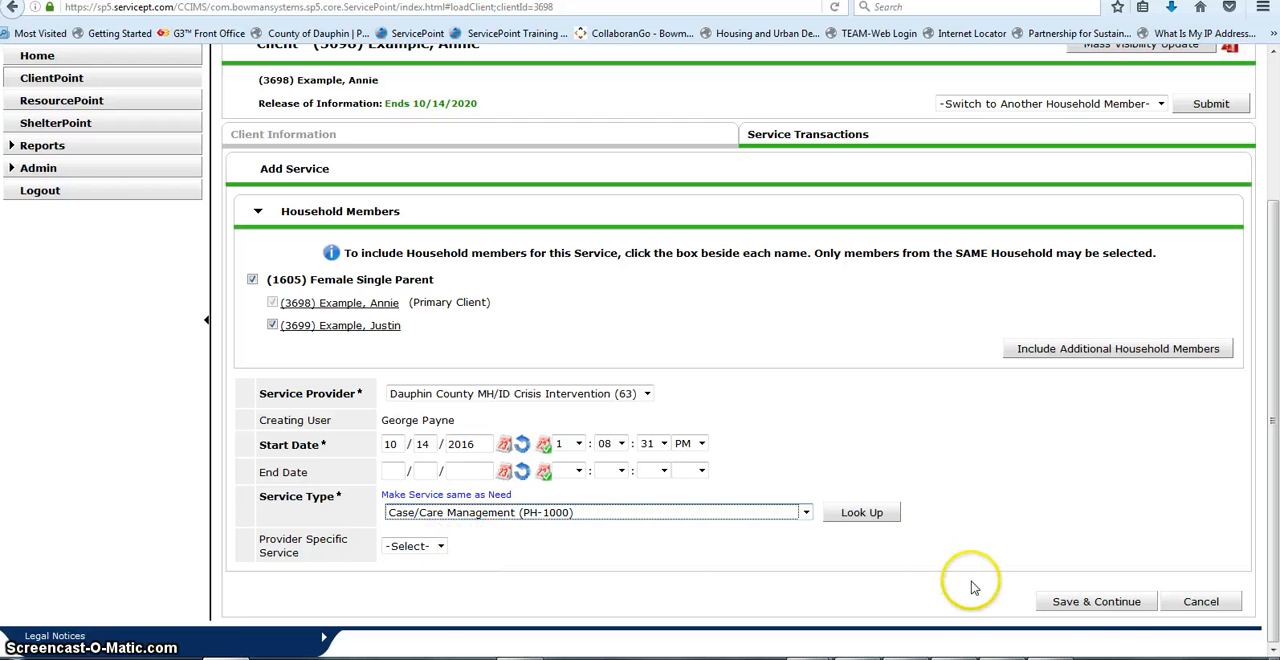
left_click(1126, 604)
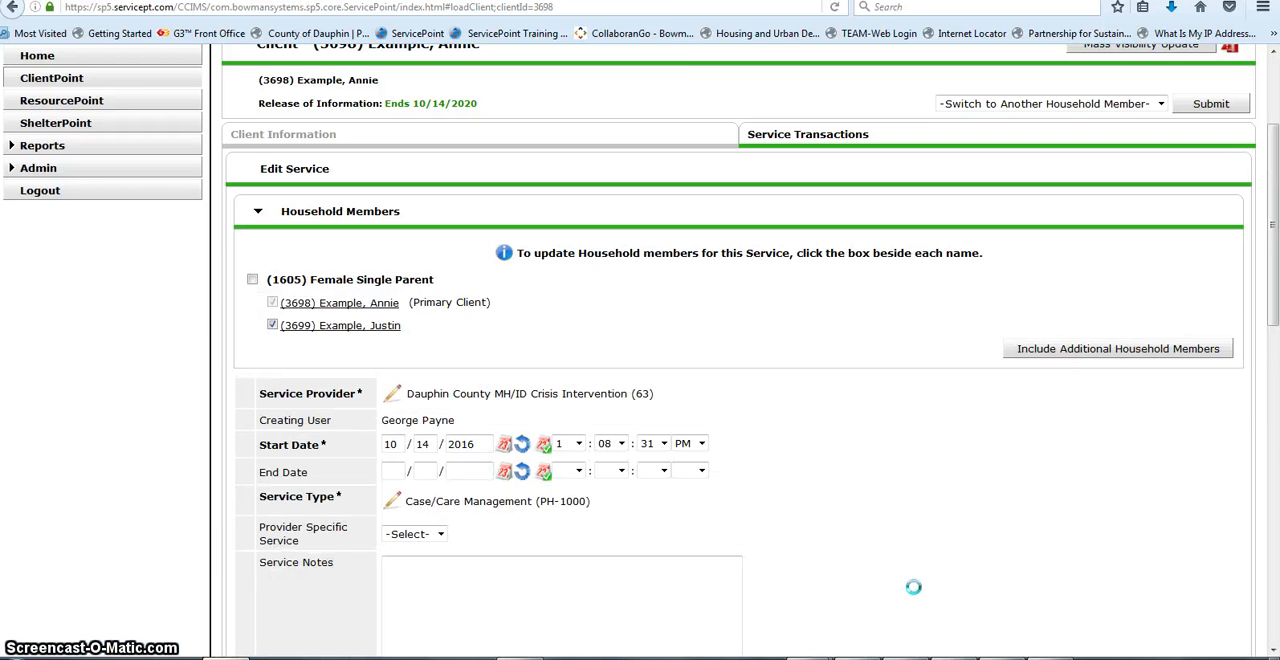
Step: Set the service's type of PATH funded service provided to Community Mental Health
scroll(920, 586, "down", 3)
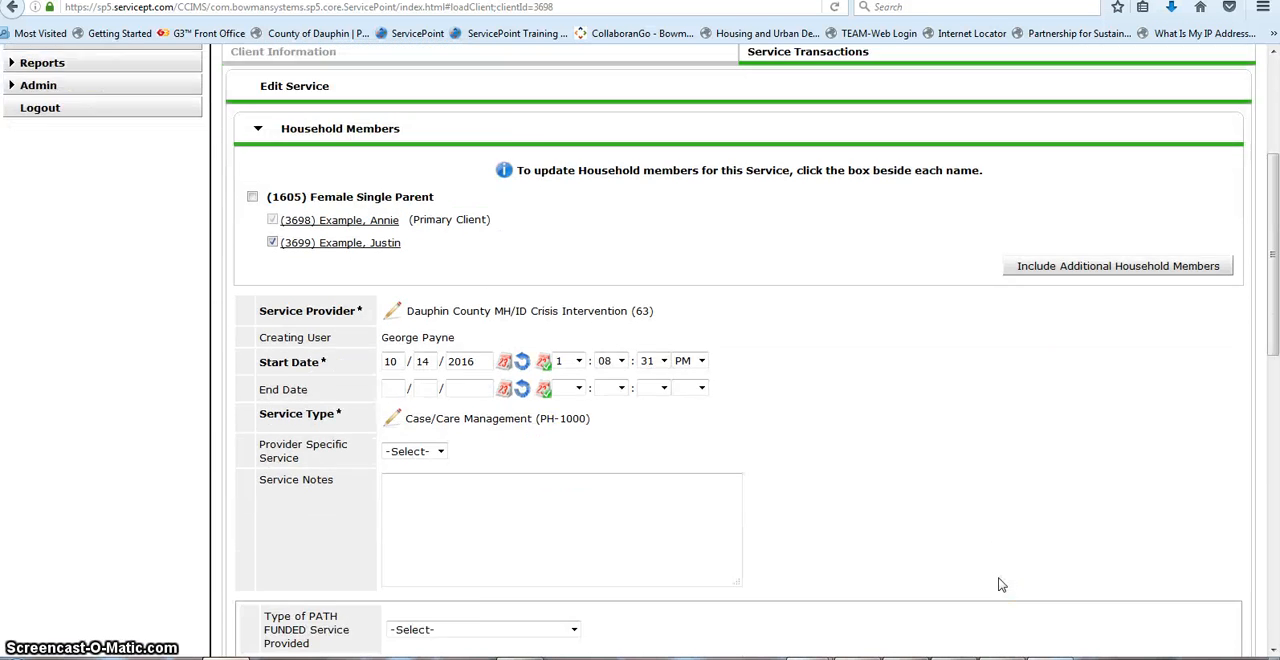
scroll(1001, 585, "down", 2)
left_click(998, 580)
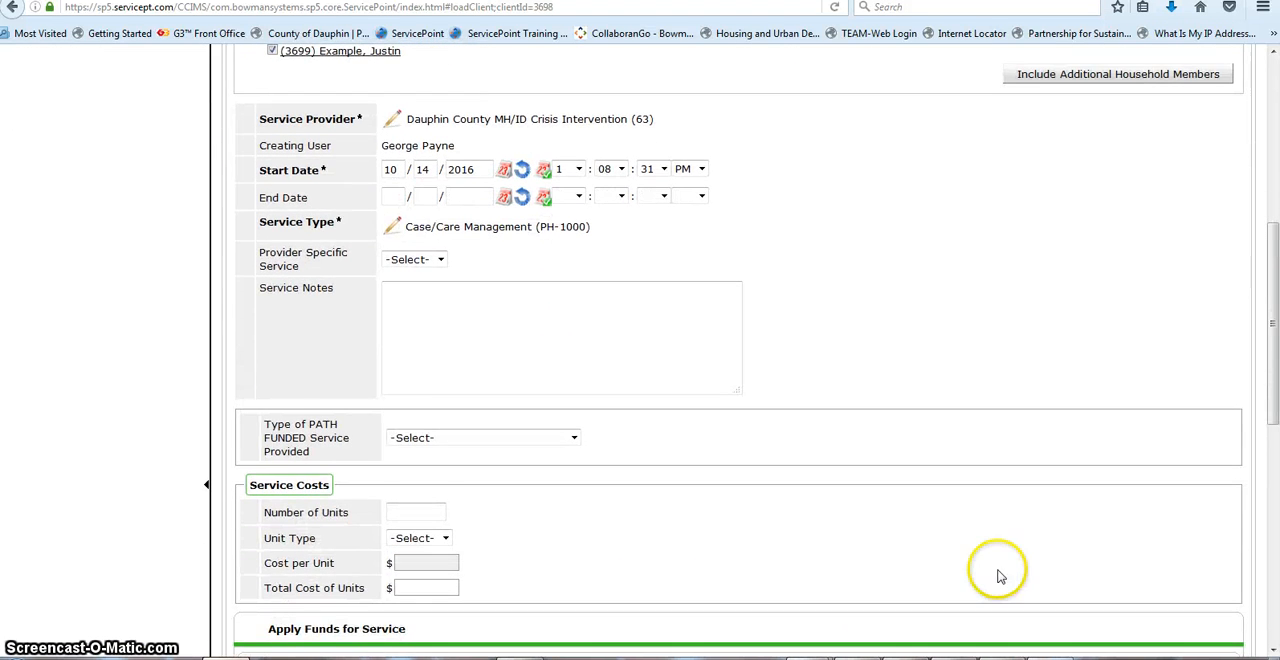
scroll(1000, 577, "down", 2)
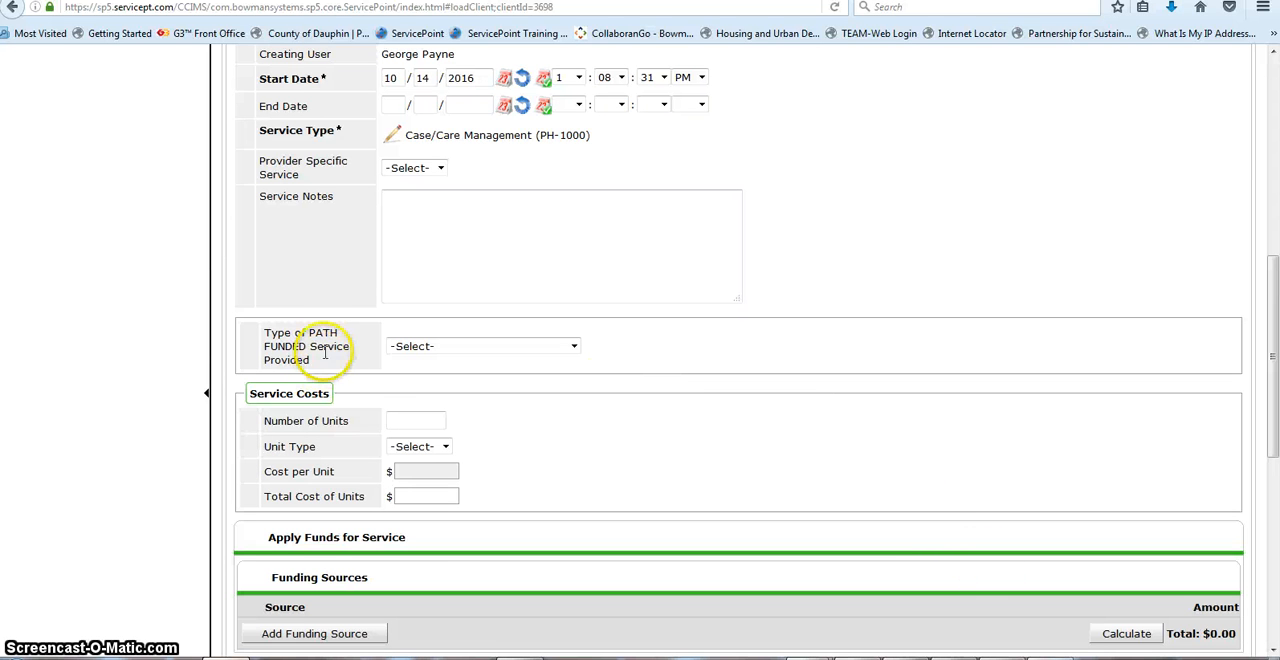
left_click(575, 347)
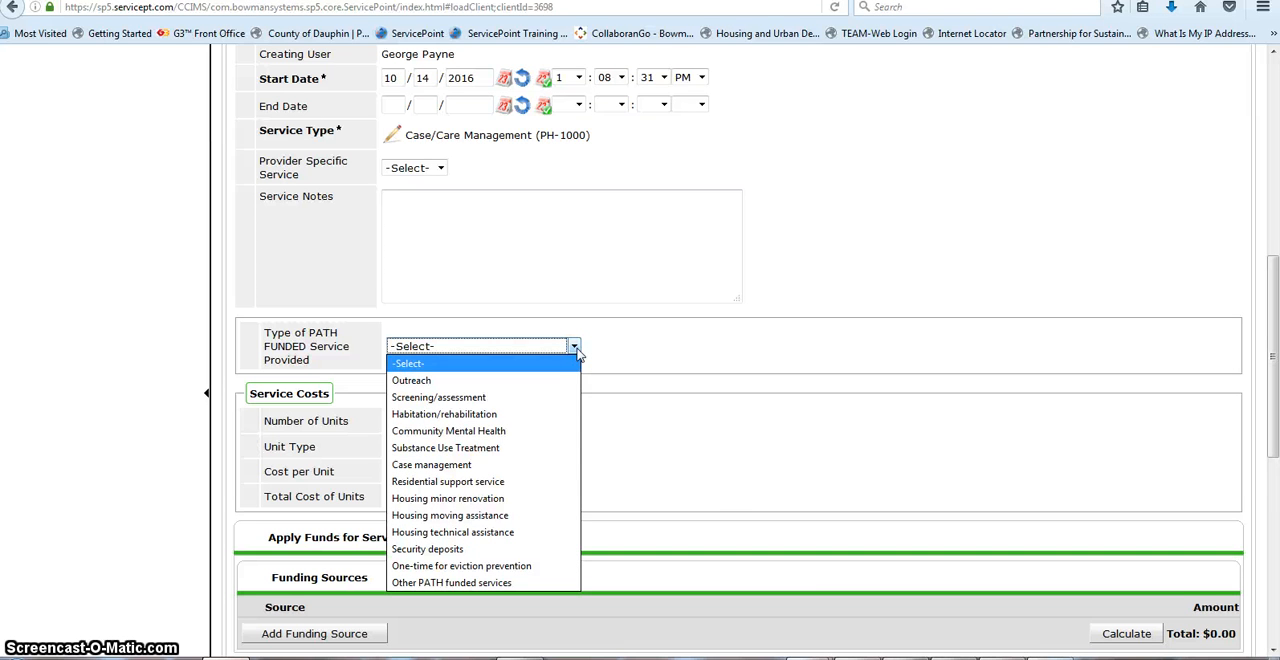
left_click(497, 432)
Step: Set the service's projected follow-up date to 10/31/2016, leave Follow Up Made unselected, and save and exit the service
scroll(544, 430, "down", 3)
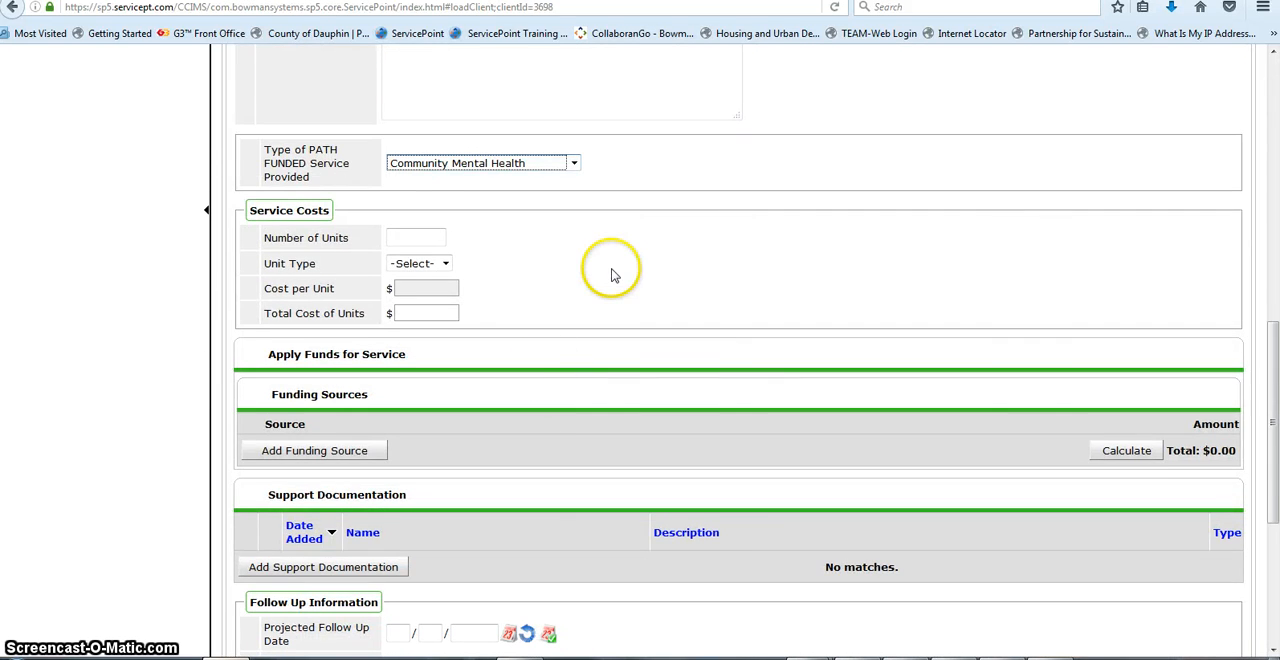
scroll(584, 311, "down", 1)
scroll(584, 311, "down", 1)
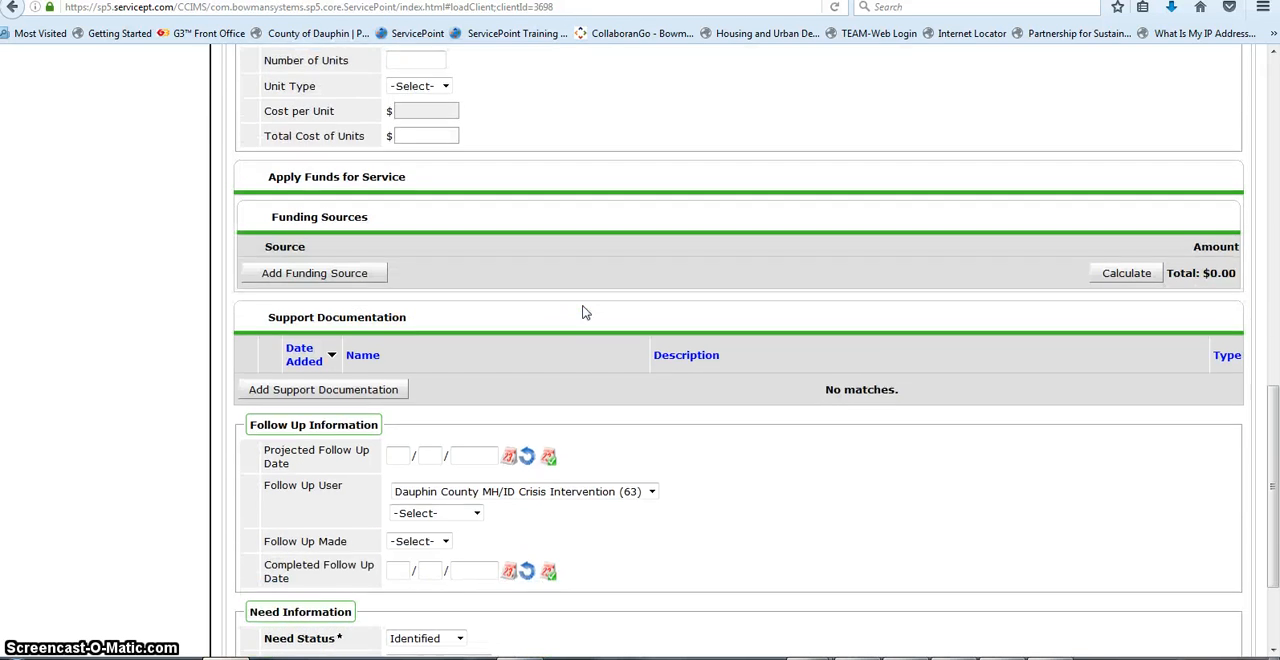
scroll(584, 311, "down", 1)
scroll(707, 312, "down", 1)
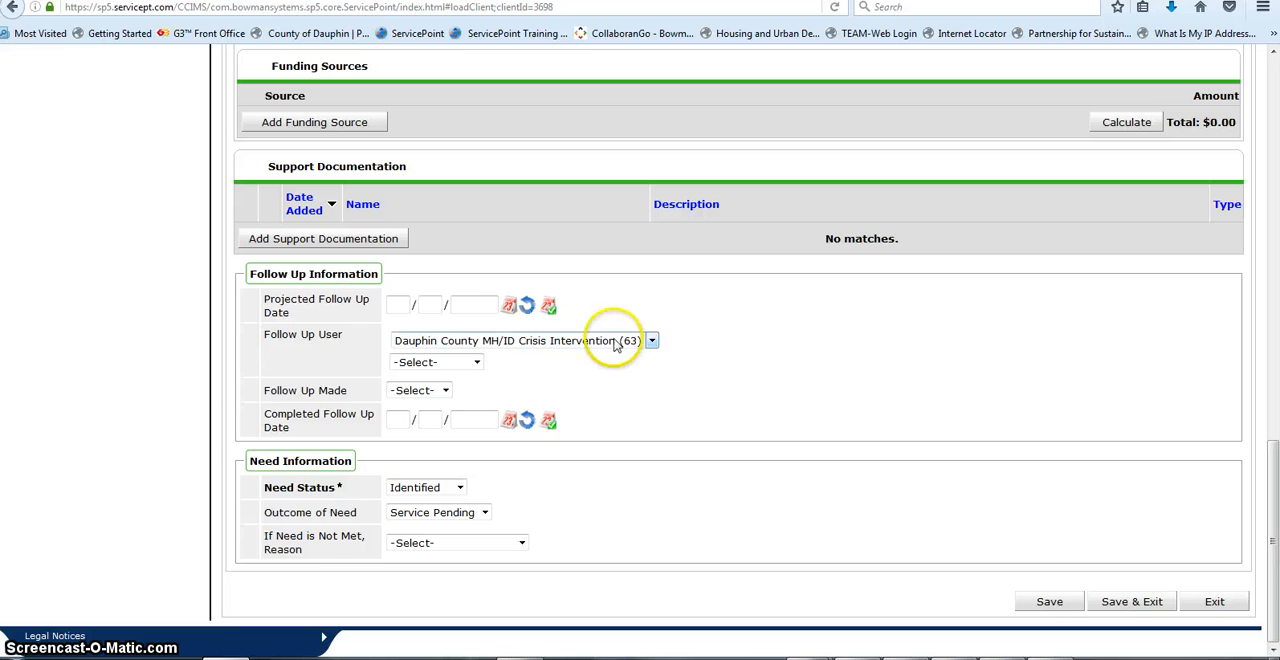
left_click(510, 304)
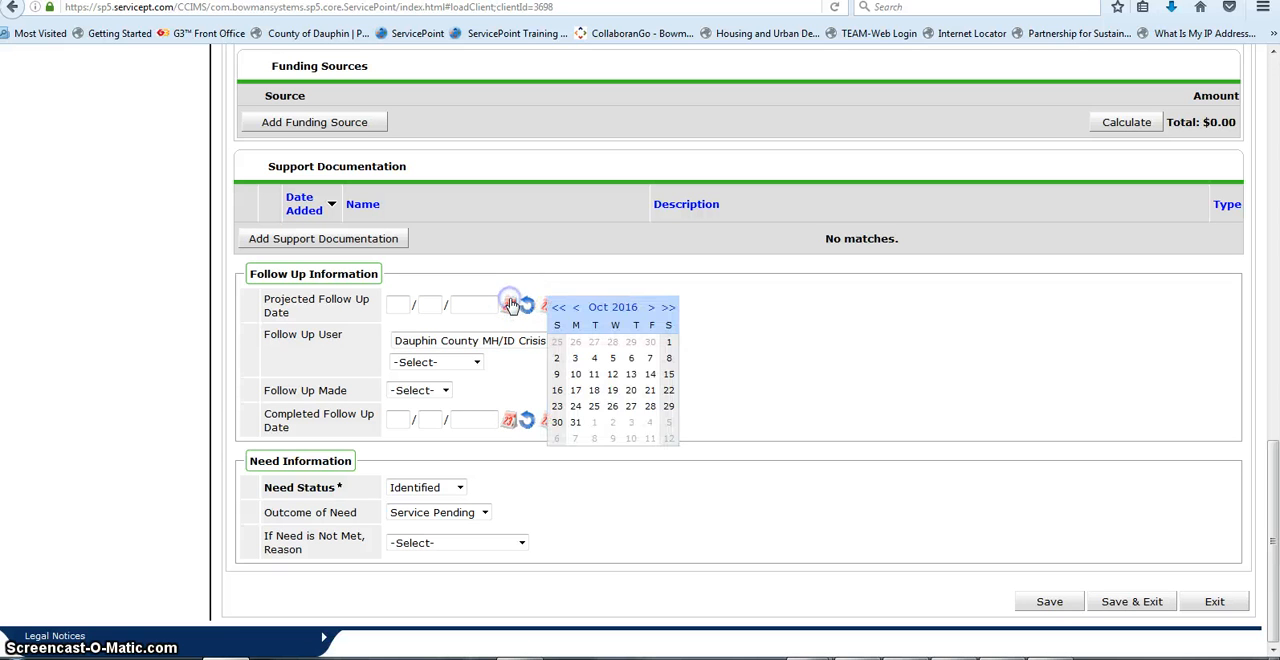
left_click(576, 422)
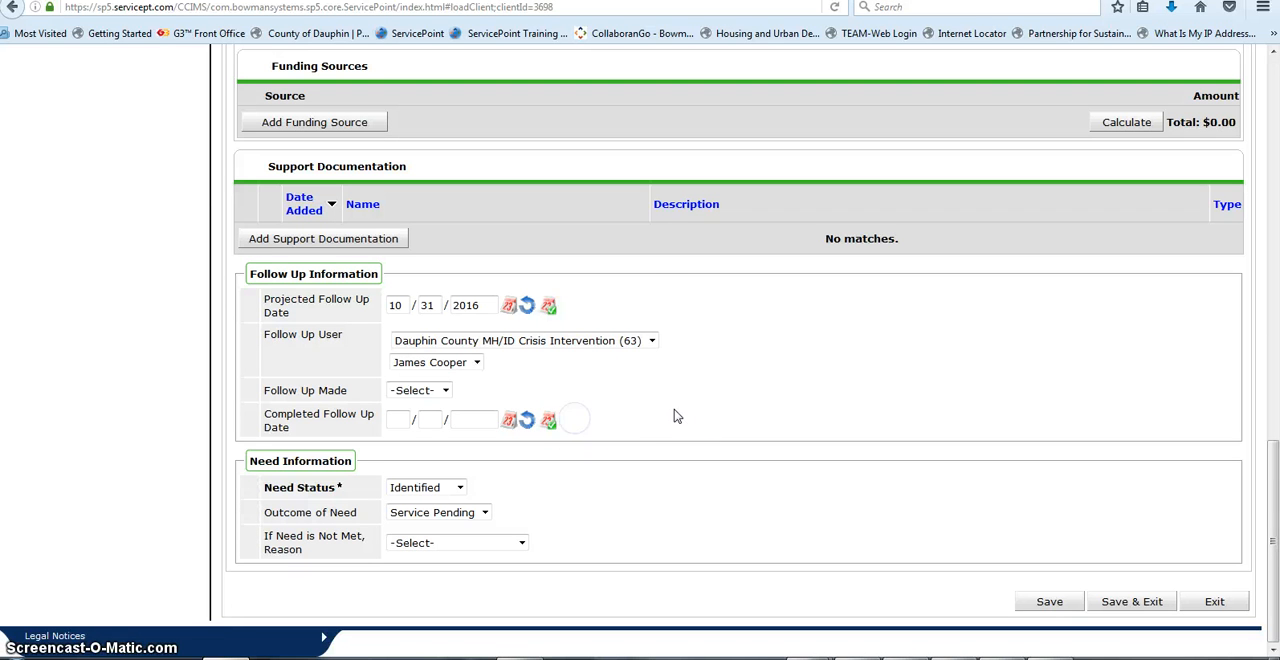
left_click(447, 394)
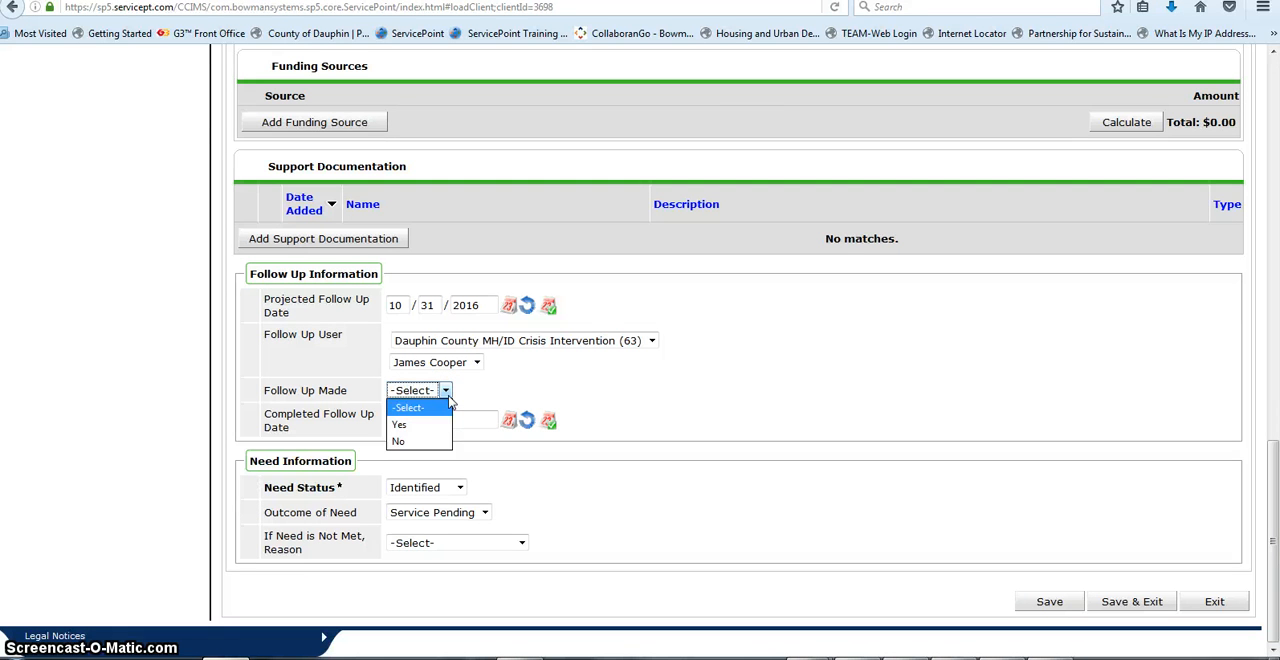
left_click(531, 394)
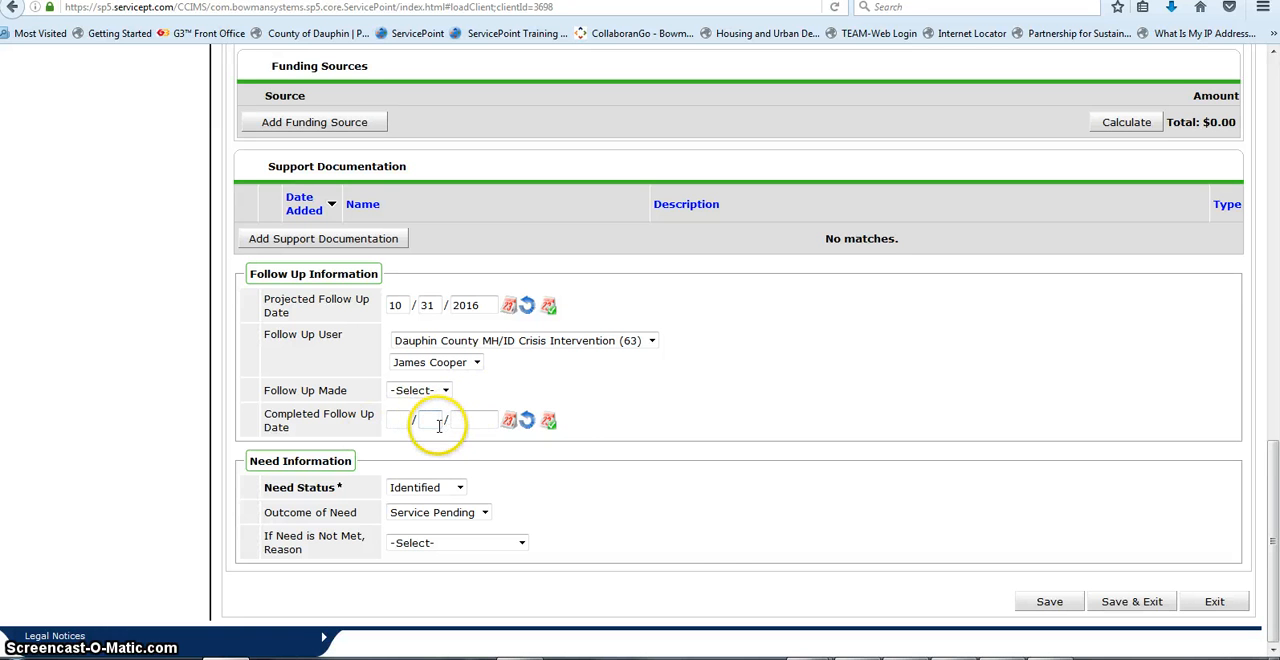
left_click(1146, 605)
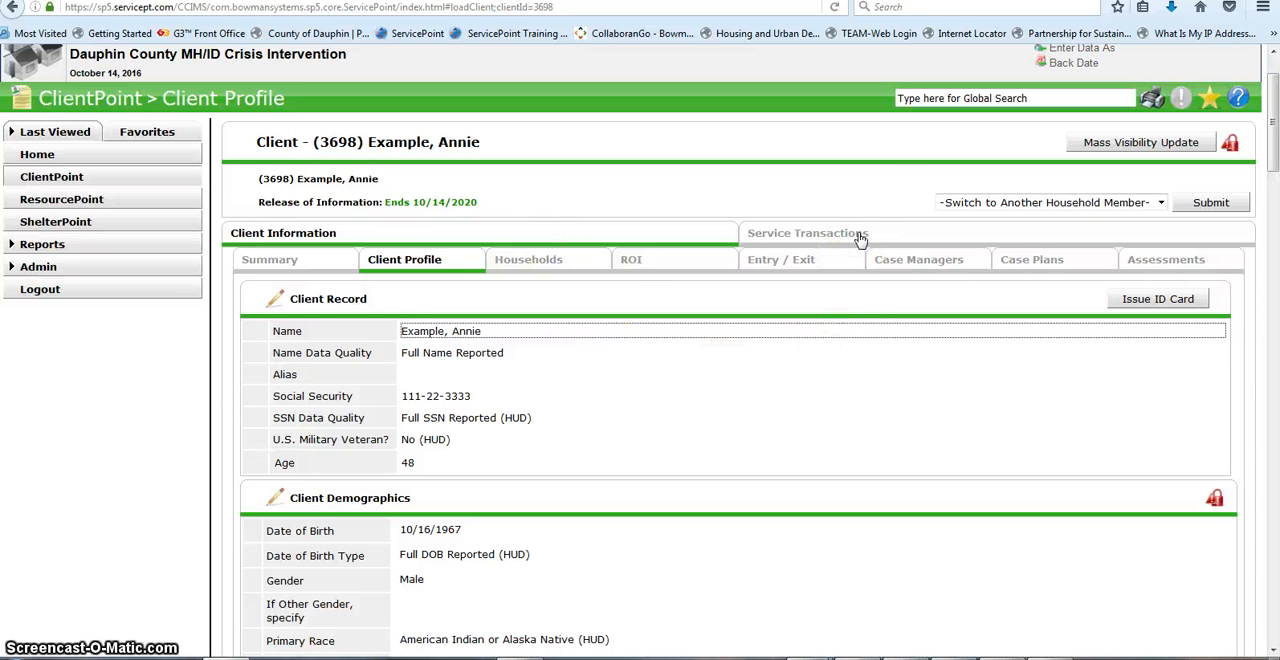
Step: Open the client's service transactions
left_click(858, 236)
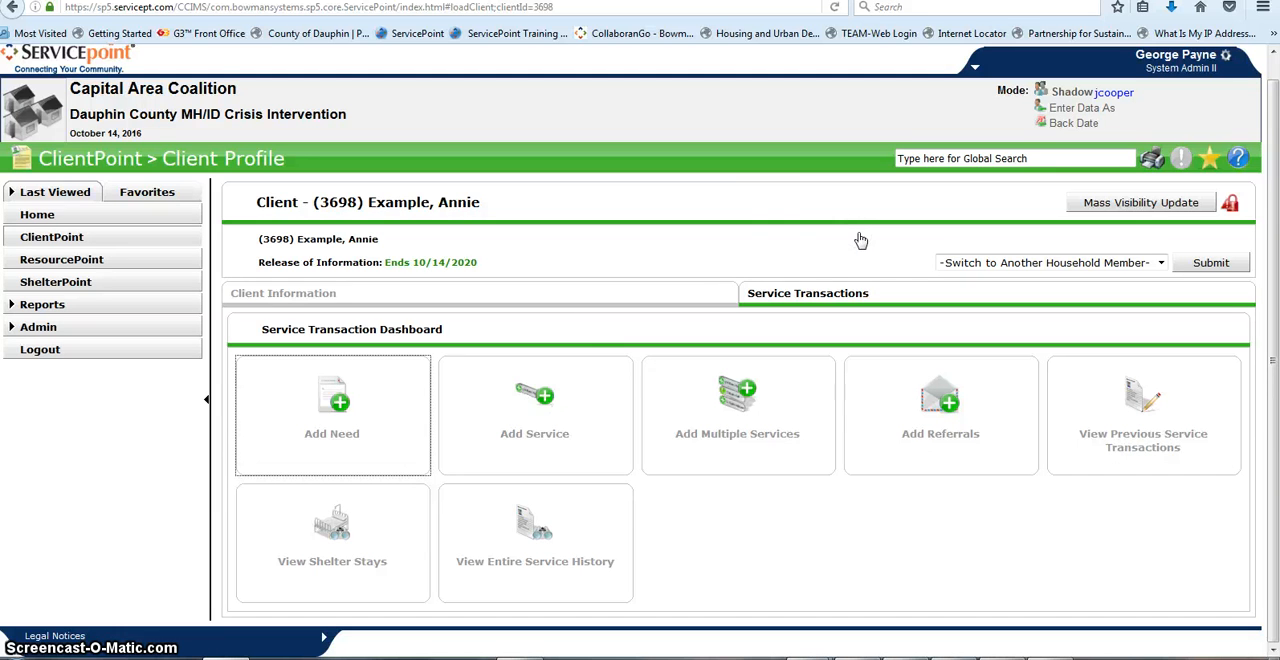
left_click(933, 460)
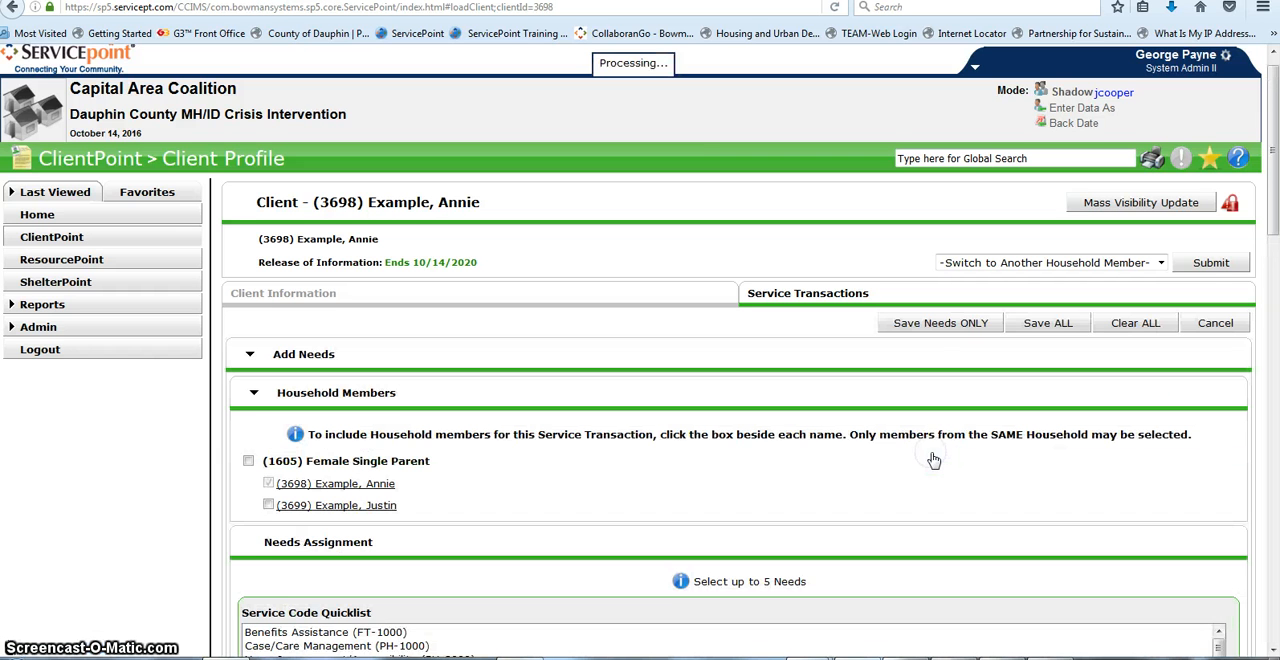
scroll(920, 460, "down", 1)
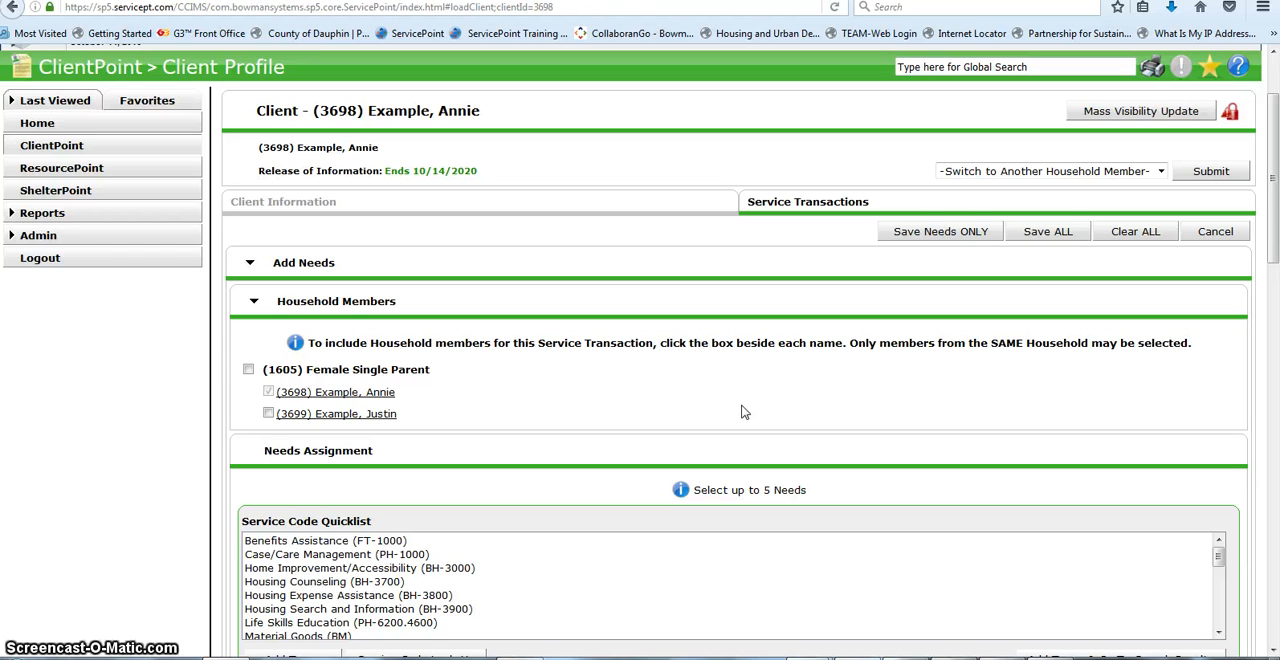
scroll(744, 412, "down", 4)
scroll(808, 463, "up", 5)
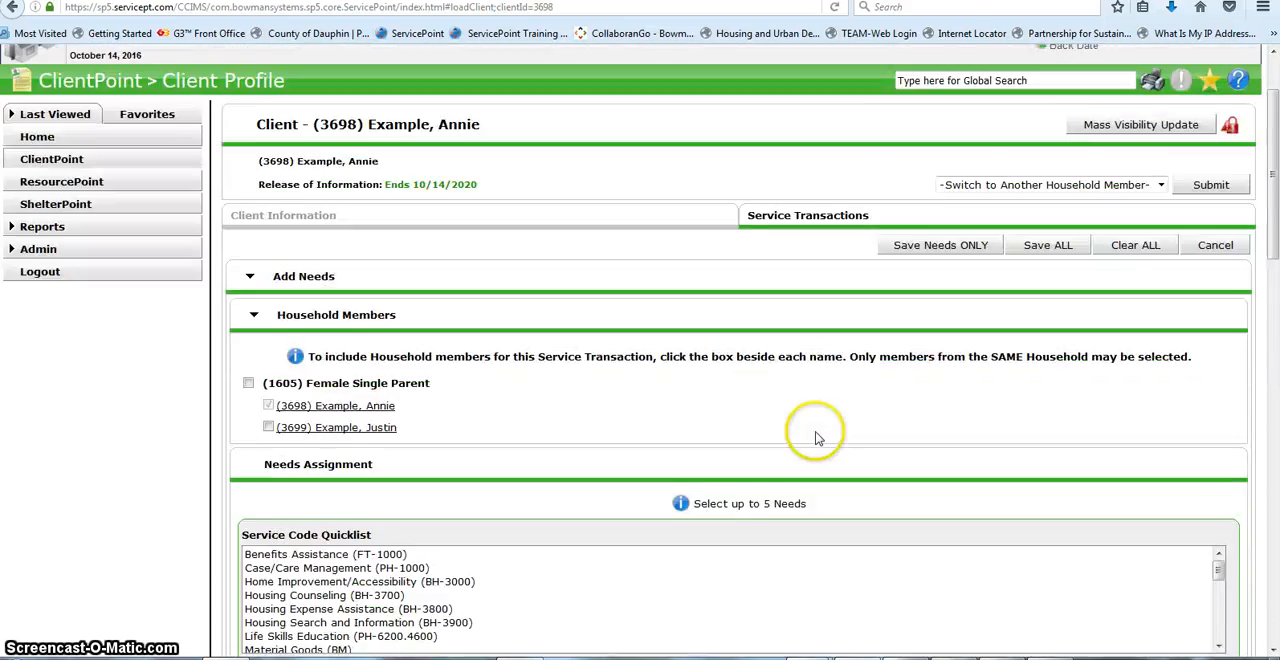
scroll(815, 437, "down", 15)
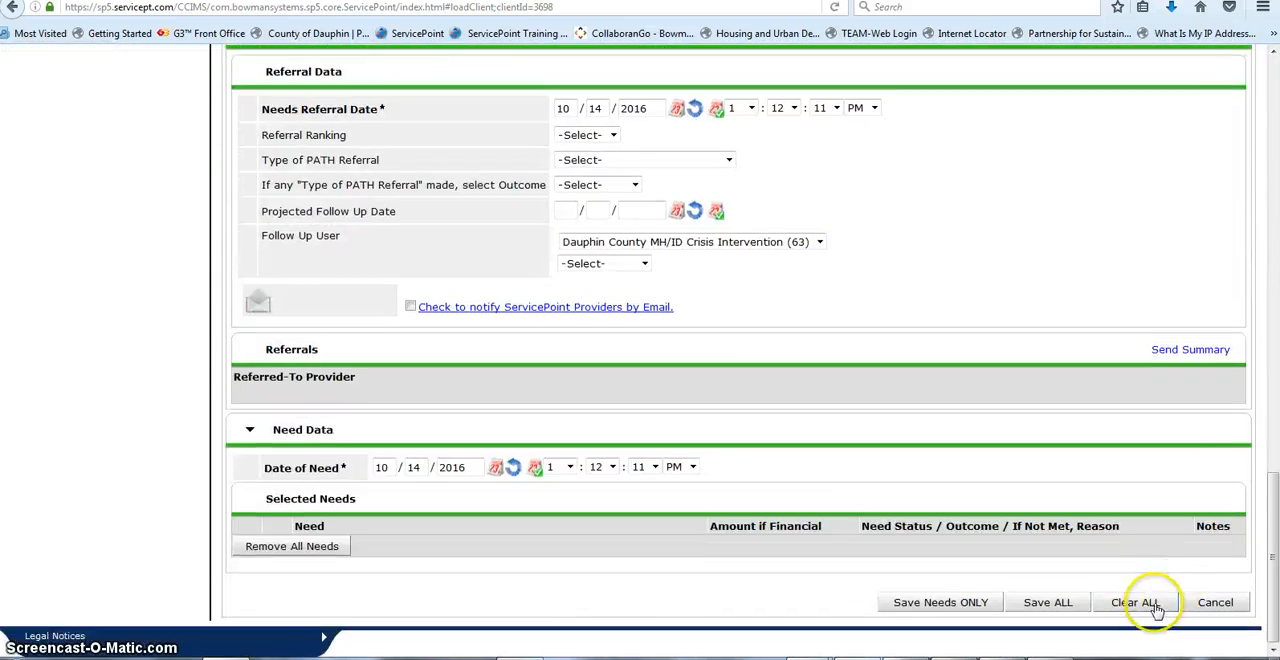
left_click(1194, 604)
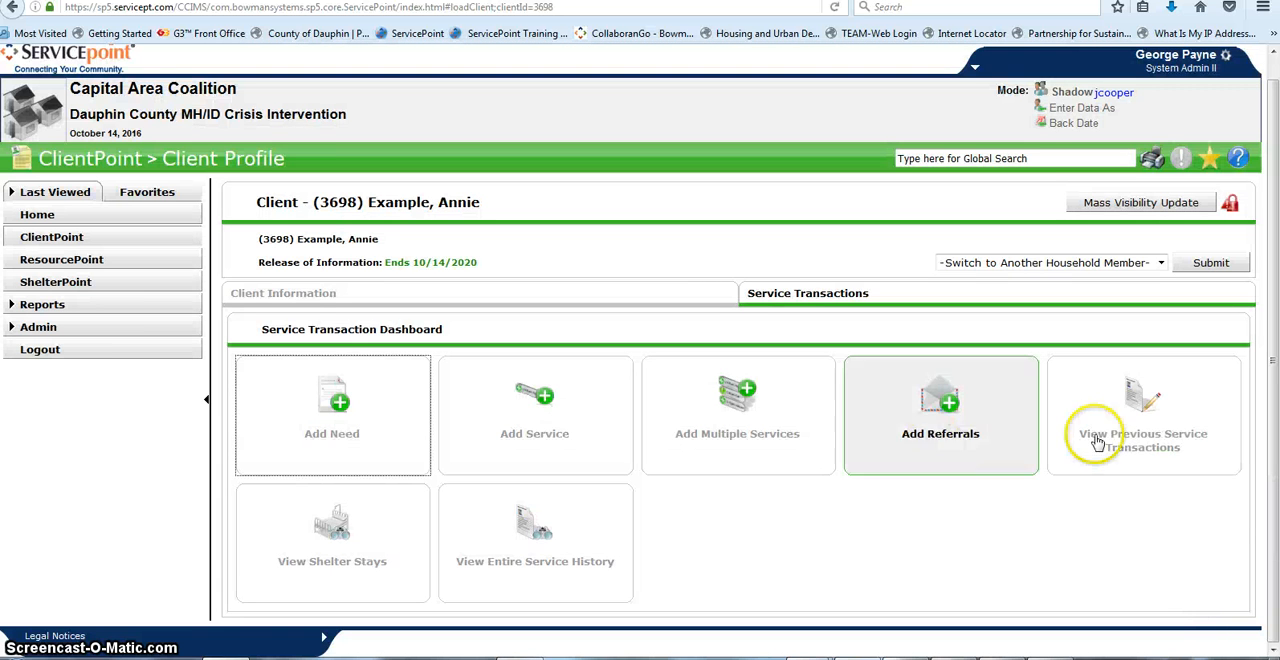
Step: Start a referral for the Case/Care Management need from the entire service history and include the whole Female Single Parent household
left_click(546, 565)
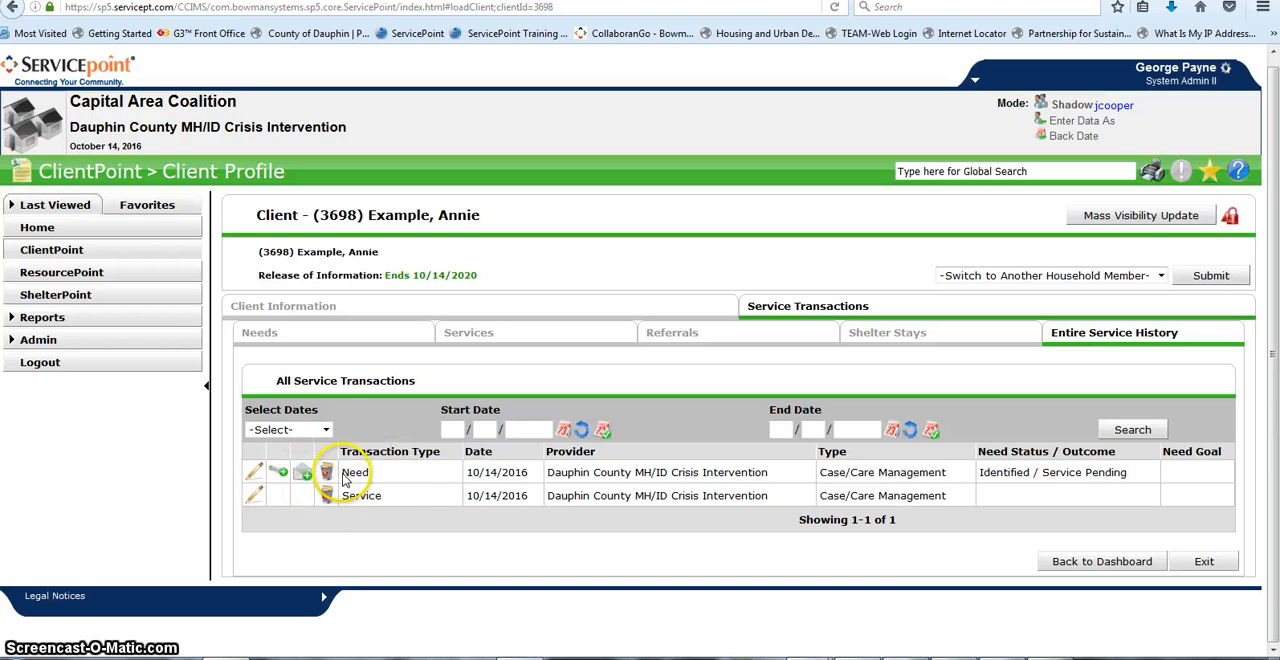
left_click(304, 474)
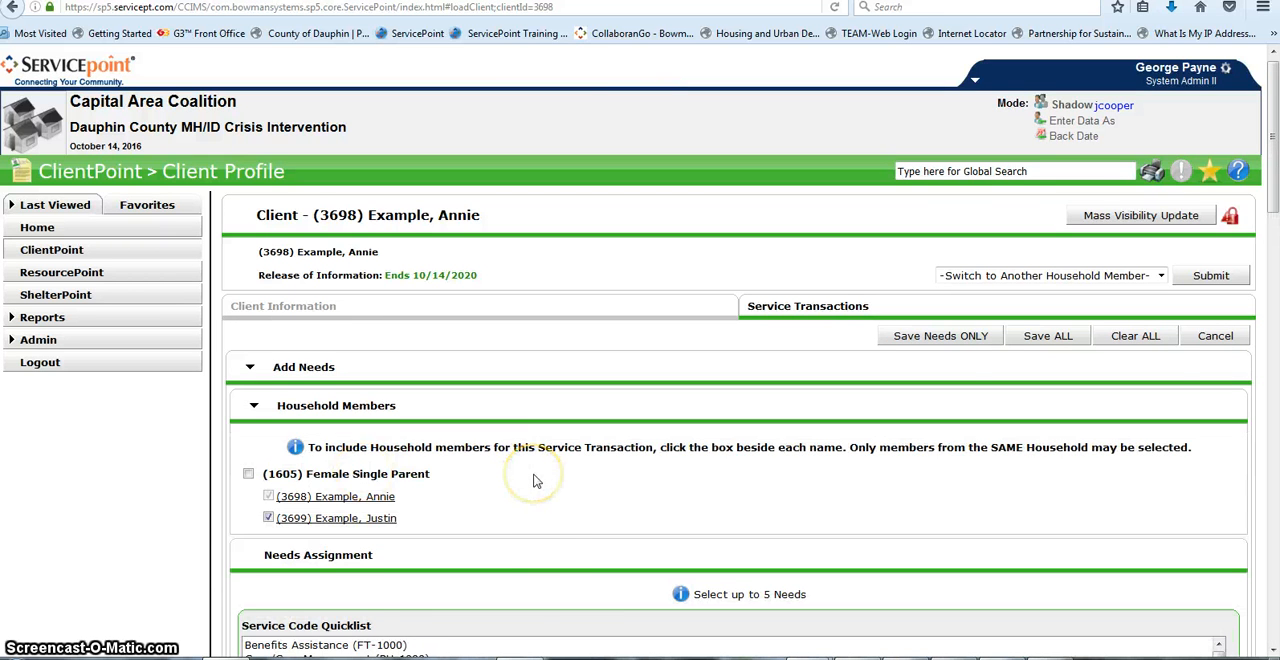
scroll(535, 481, "down", 2)
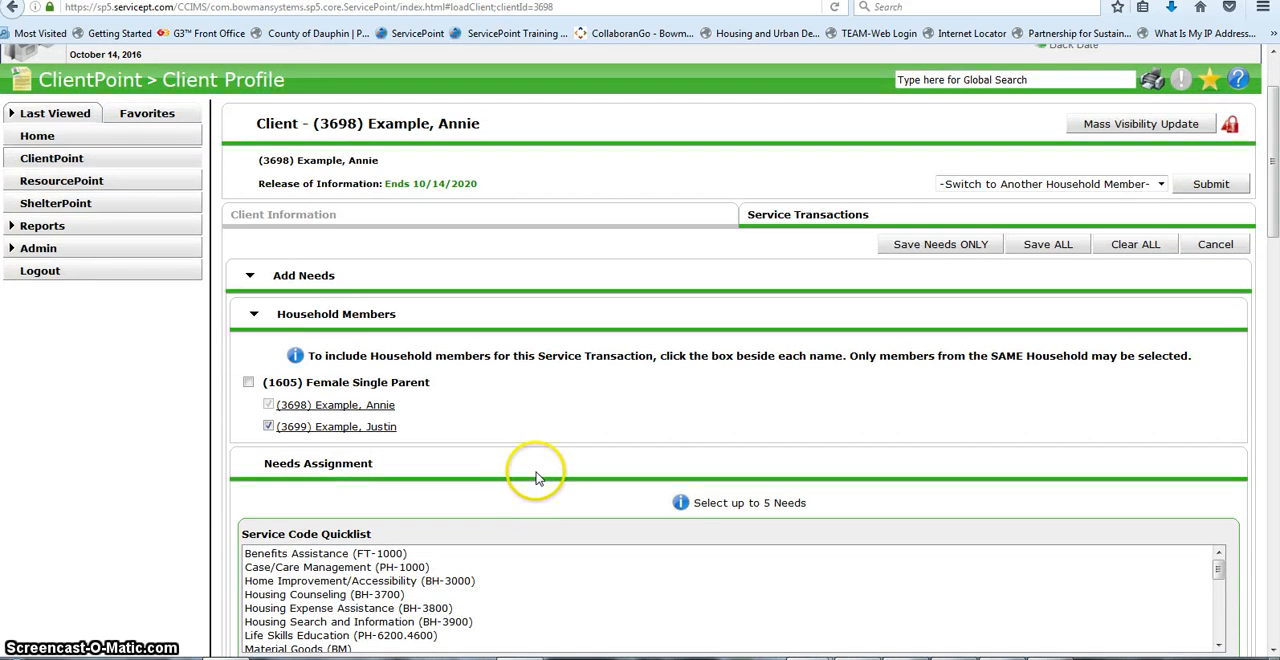
scroll(537, 478, "down", 2)
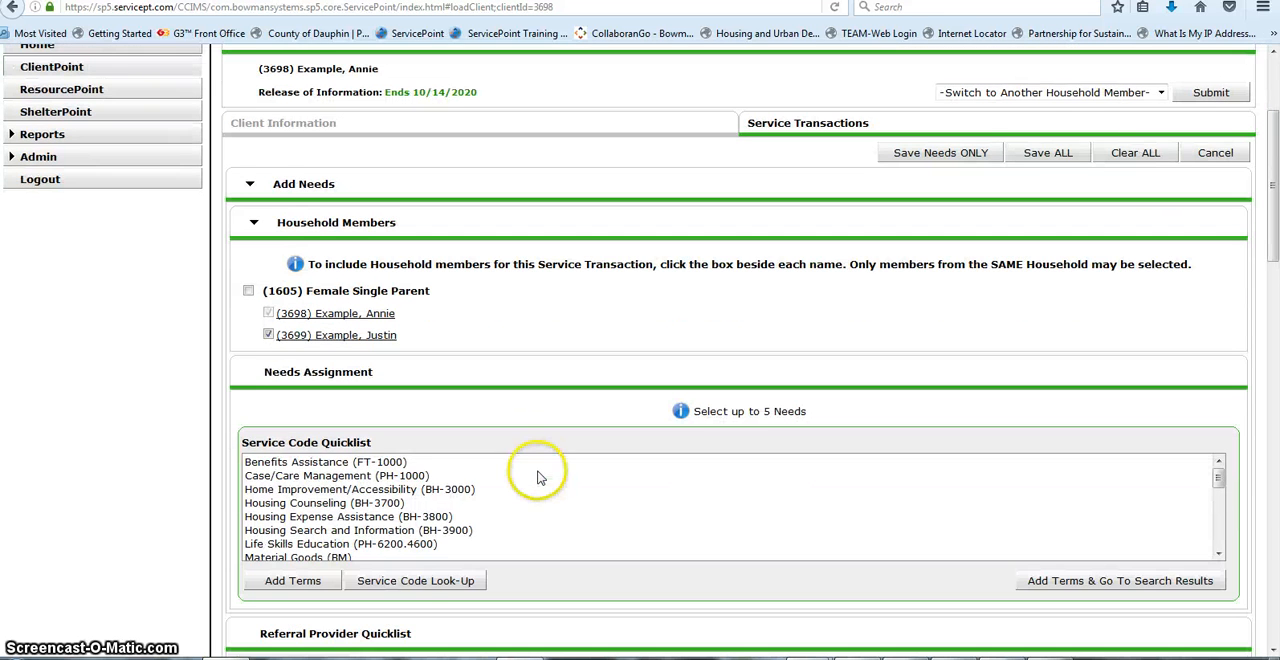
scroll(537, 478, "up", 2)
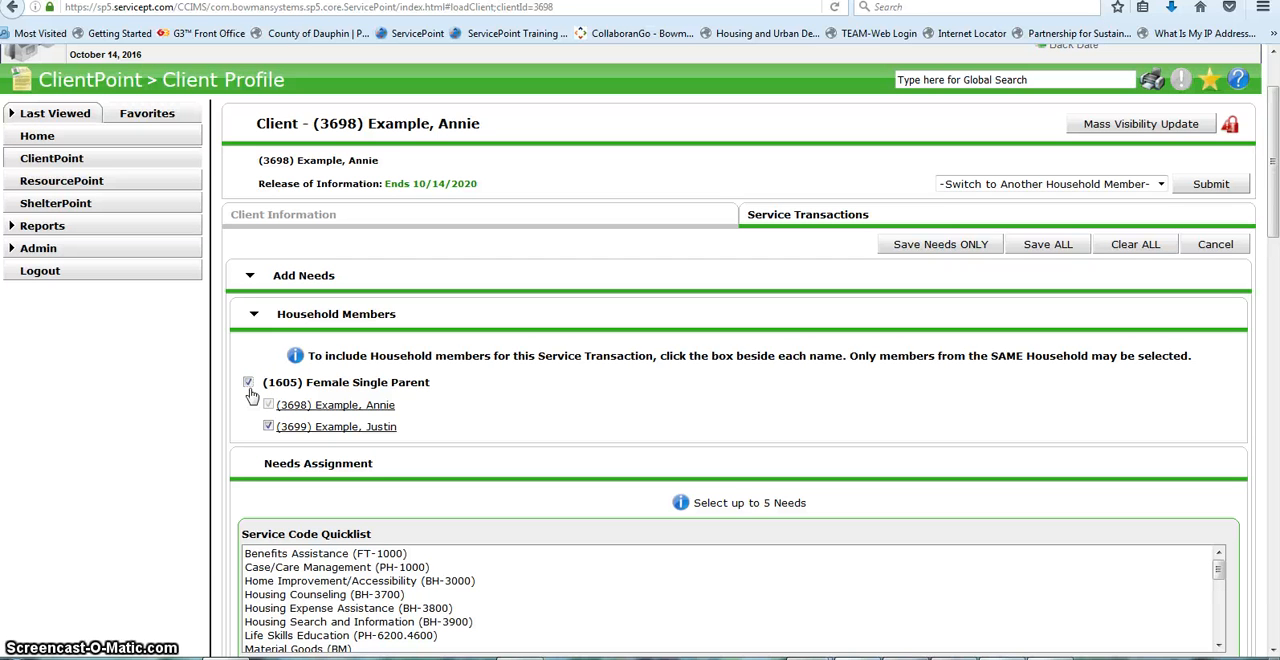
scroll(251, 395, "down", 3)
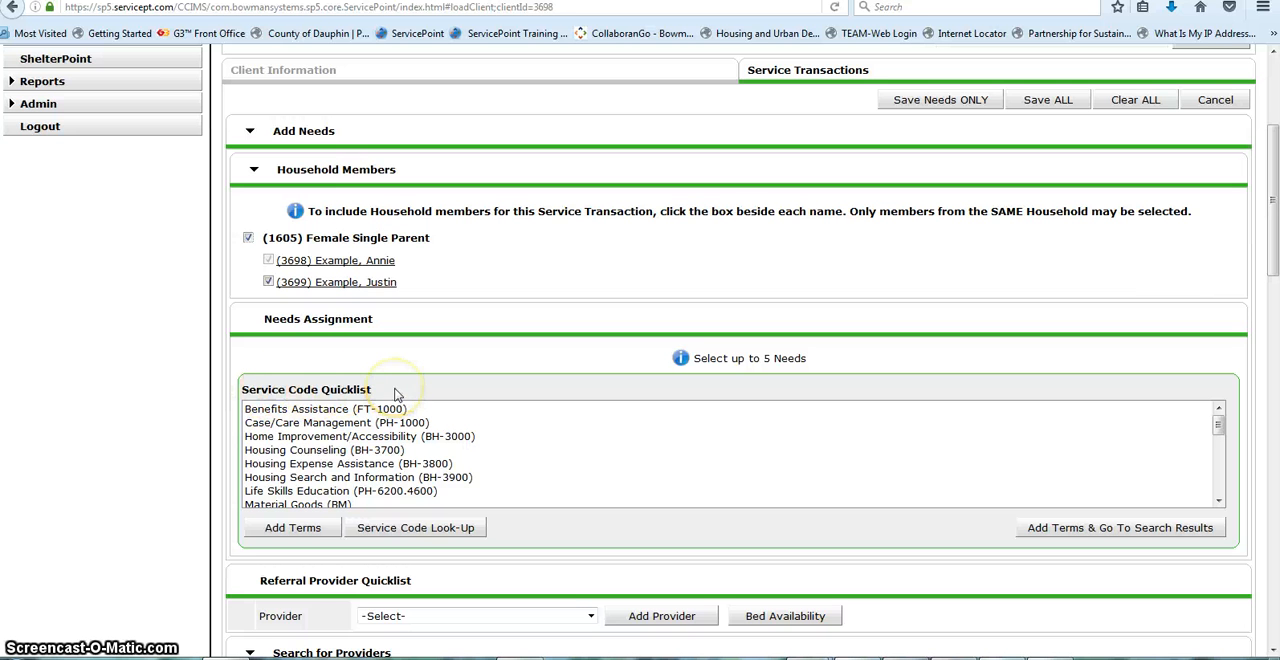
Step: Assign the Case/Care Management (PH-1000) need to the referral and add PATH Community Mental Health (83) as its provider
left_click(347, 424)
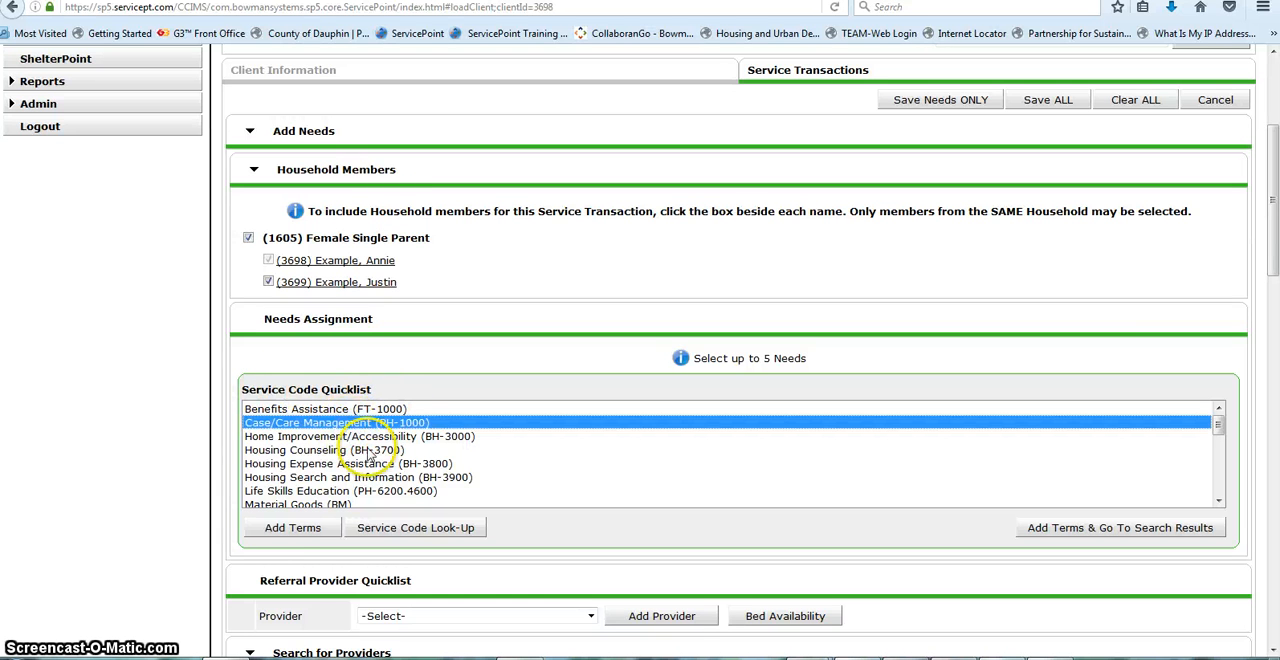
left_click(290, 529)
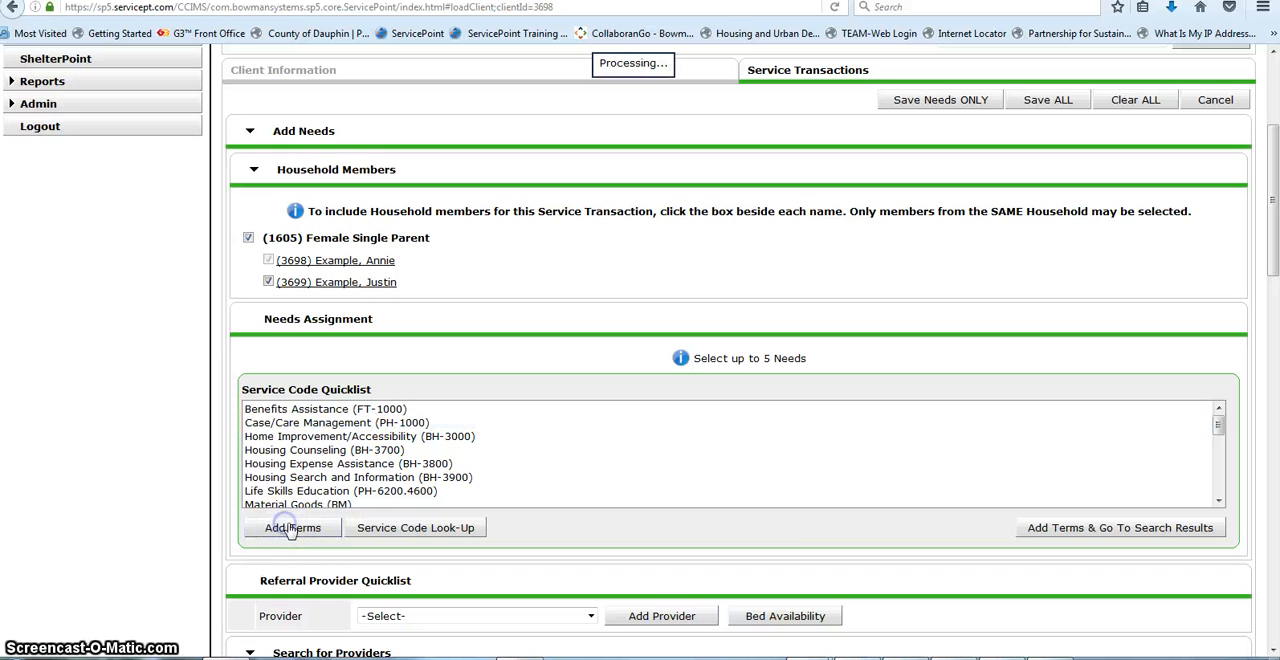
scroll(786, 548, "down", 3)
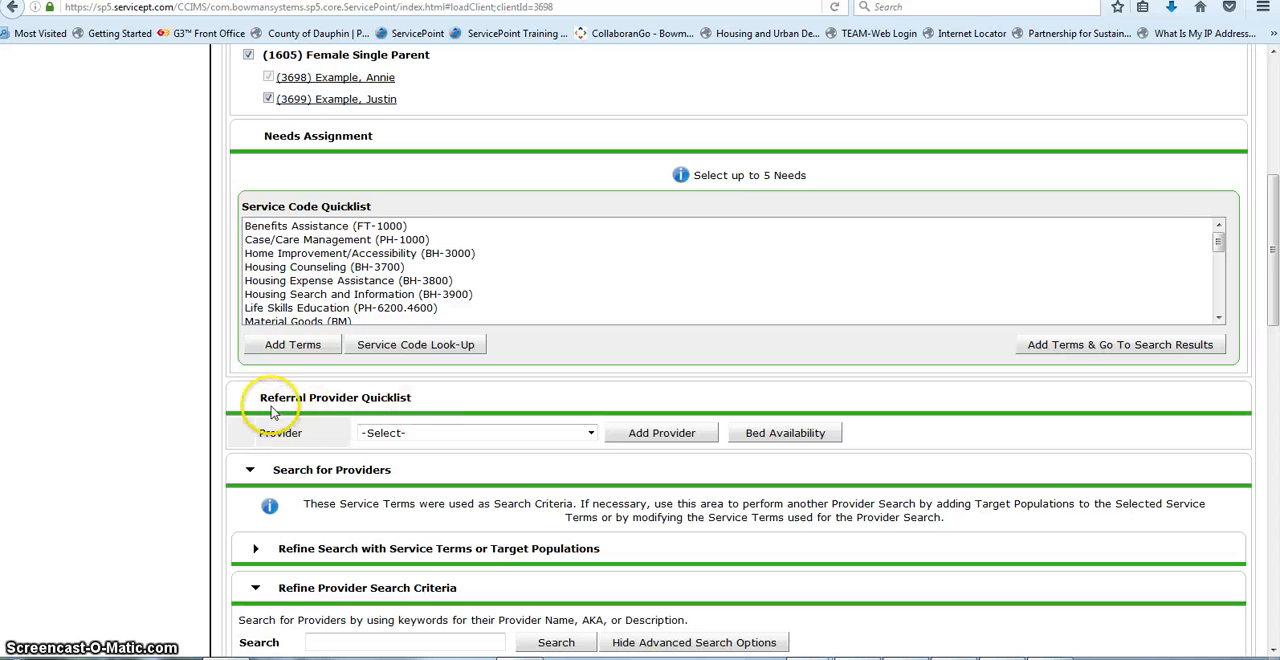
left_click(591, 434)
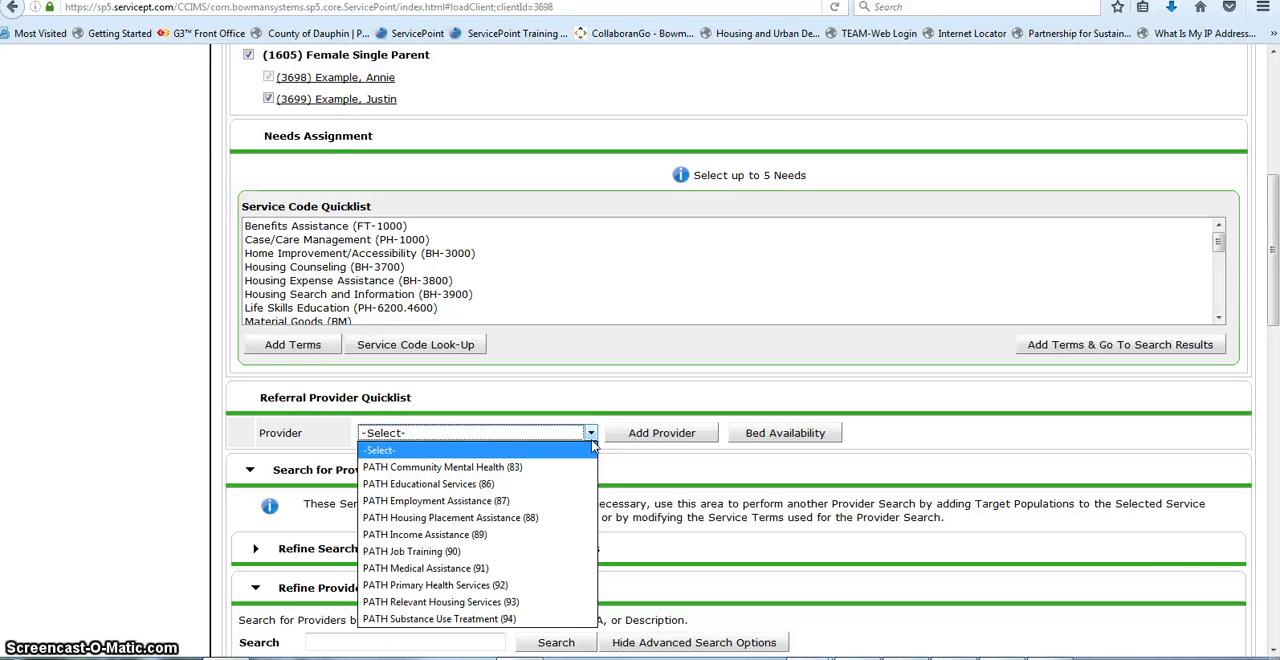
left_click(513, 469)
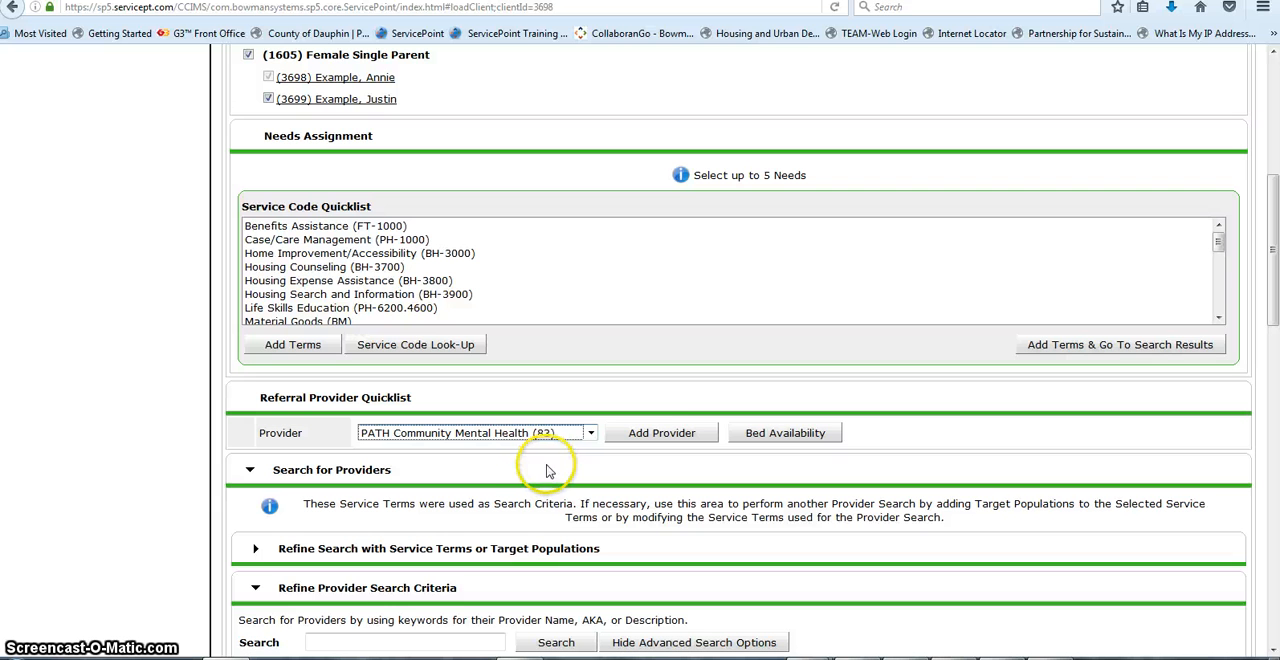
left_click(673, 436)
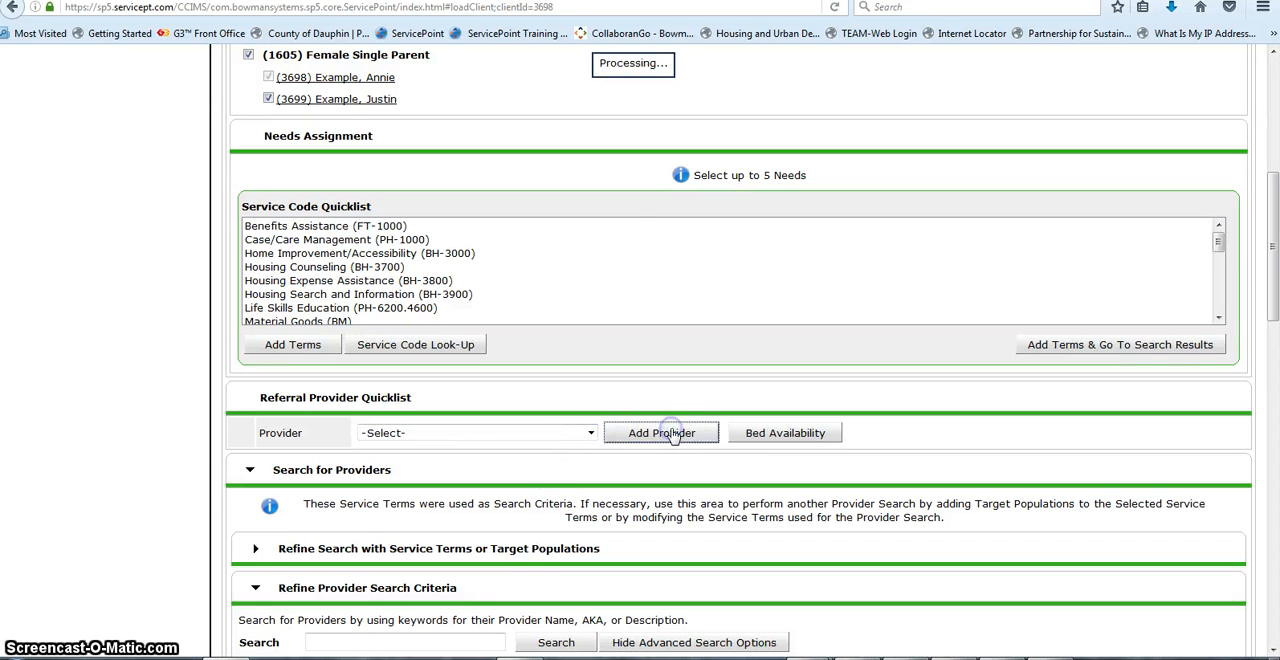
Step: Set the referral ranking to High and the type of PATH referral to Community Mental Health
scroll(600, 400, "down", 5)
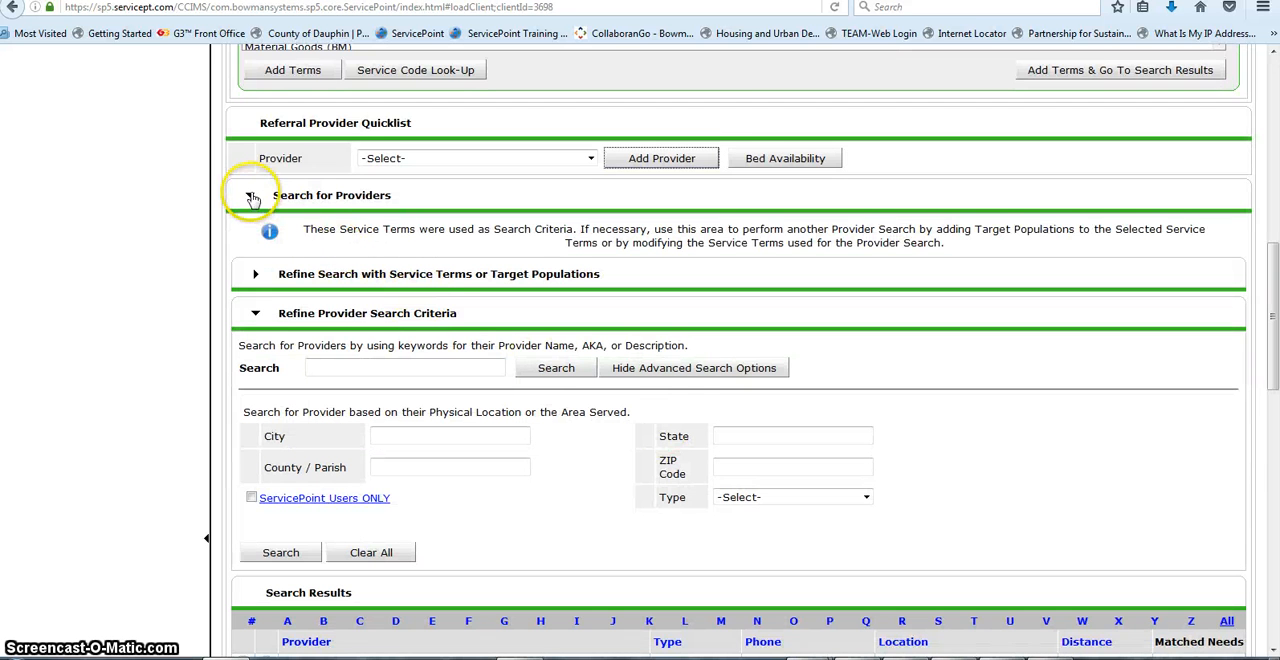
scroll(274, 309, "down", 2)
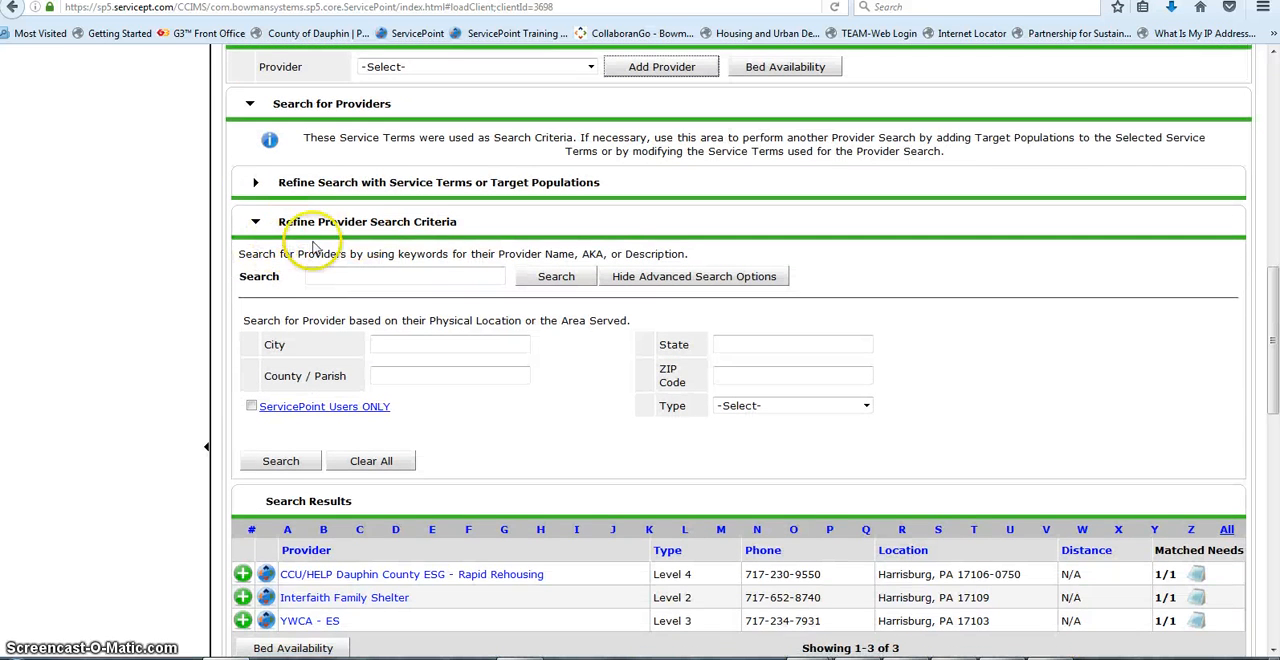
scroll(451, 294, "down", 5)
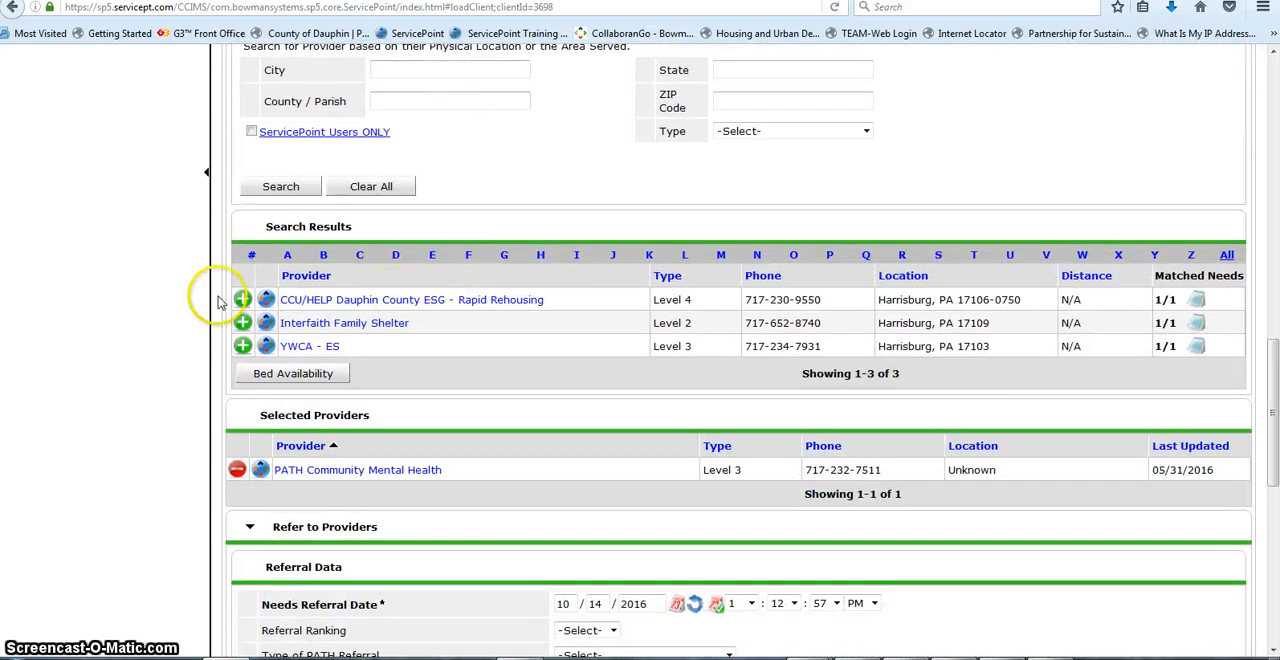
scroll(440, 230, "down", 4)
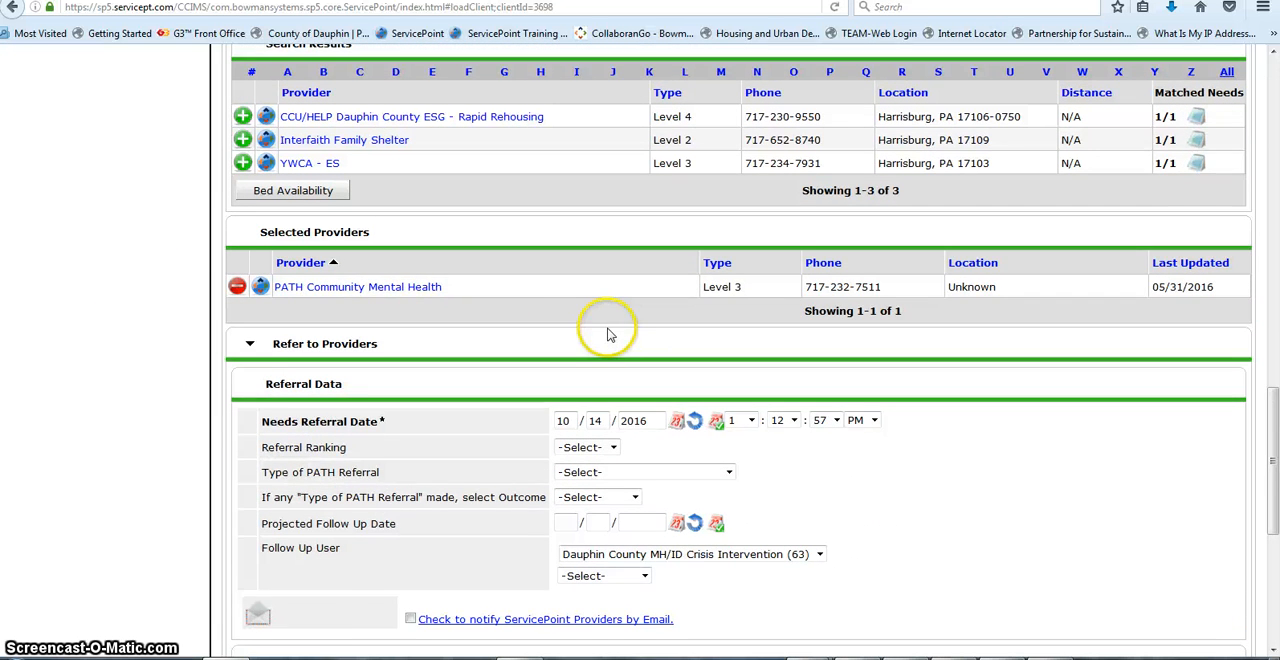
scroll(610, 335, "down", 2)
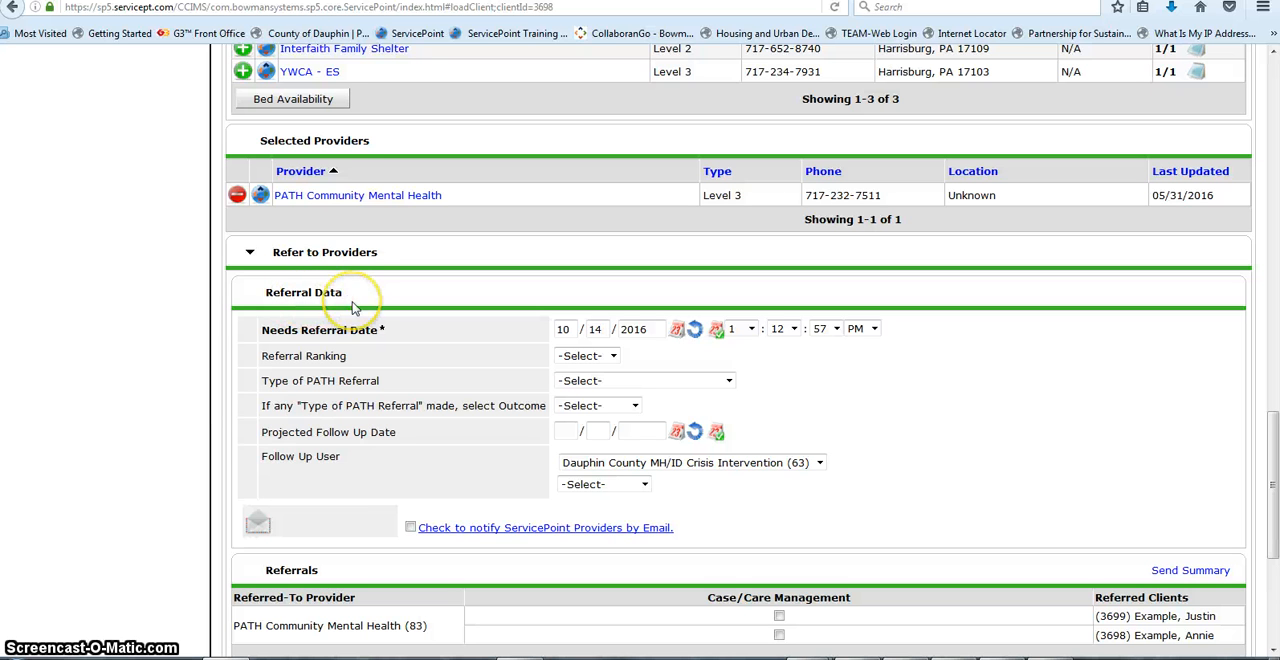
left_click(615, 357)
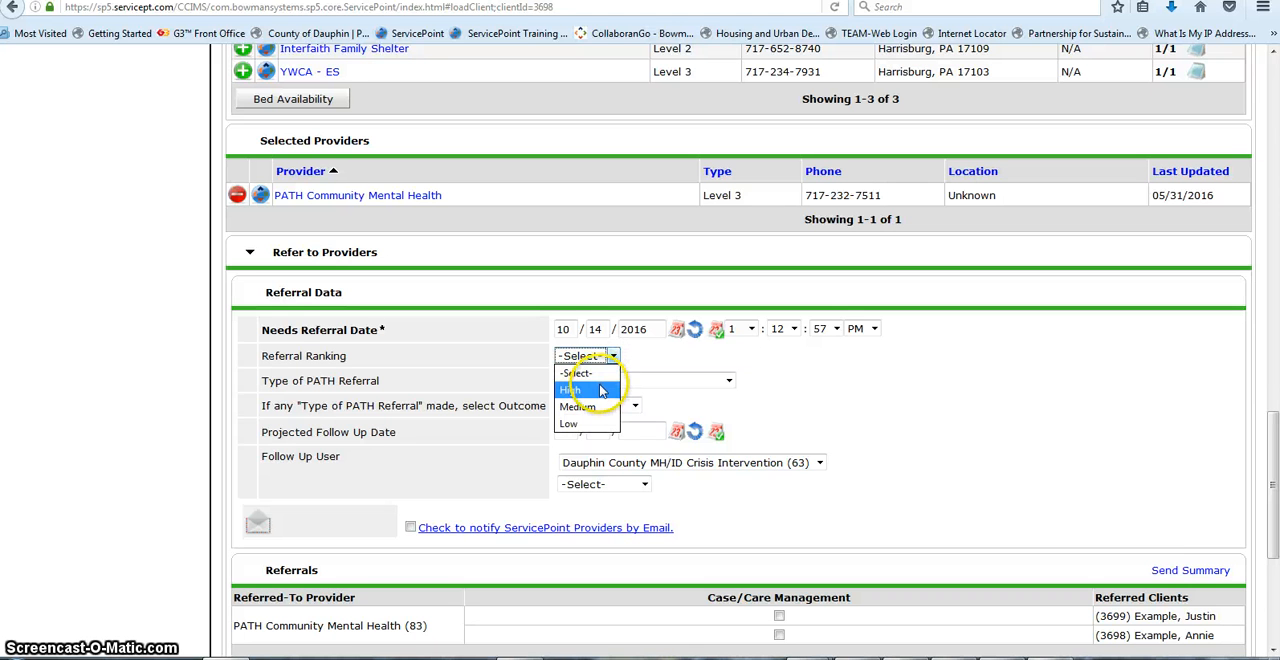
left_click(601, 390)
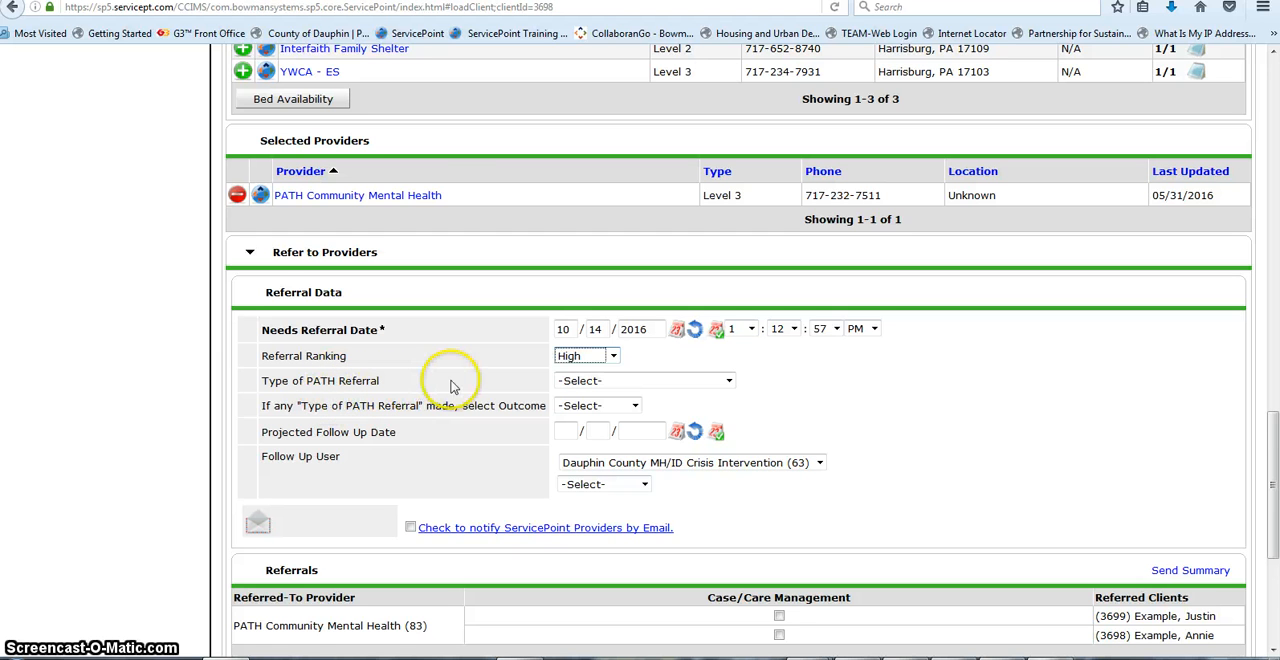
left_click(729, 382)
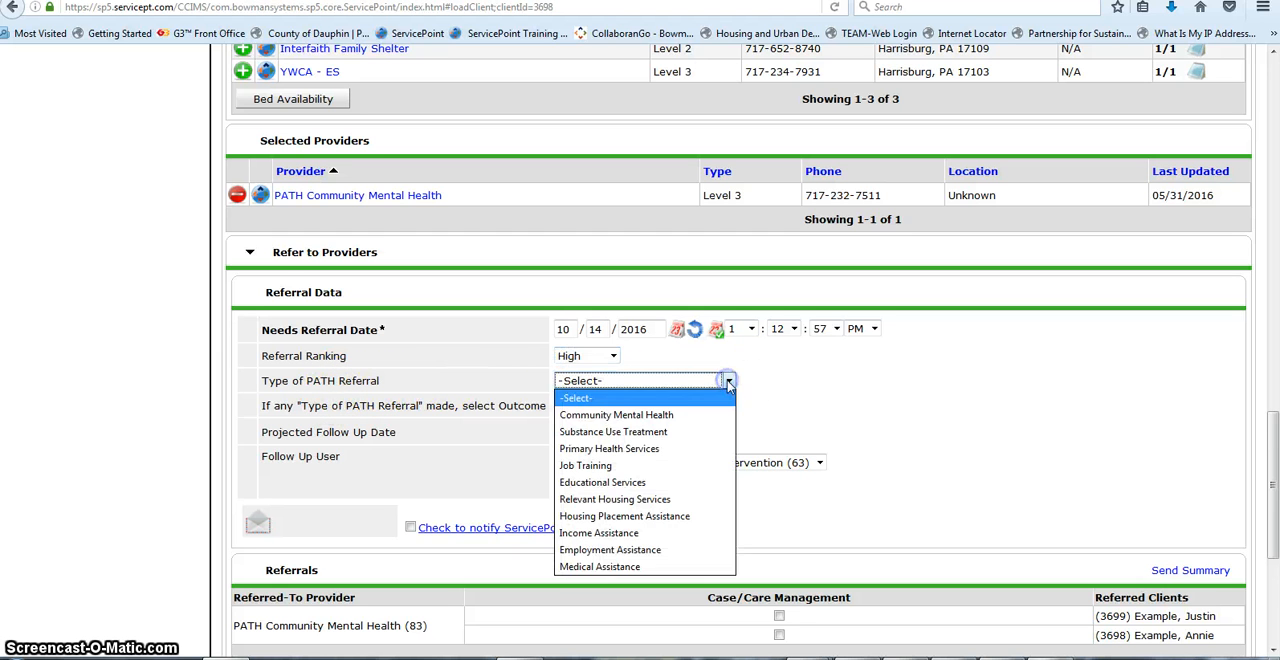
left_click(688, 414)
Step: Leave the PATH referral outcome unselected and set the referral's projected follow-up date to 10/31/2016
scroll(731, 424, "down", 2)
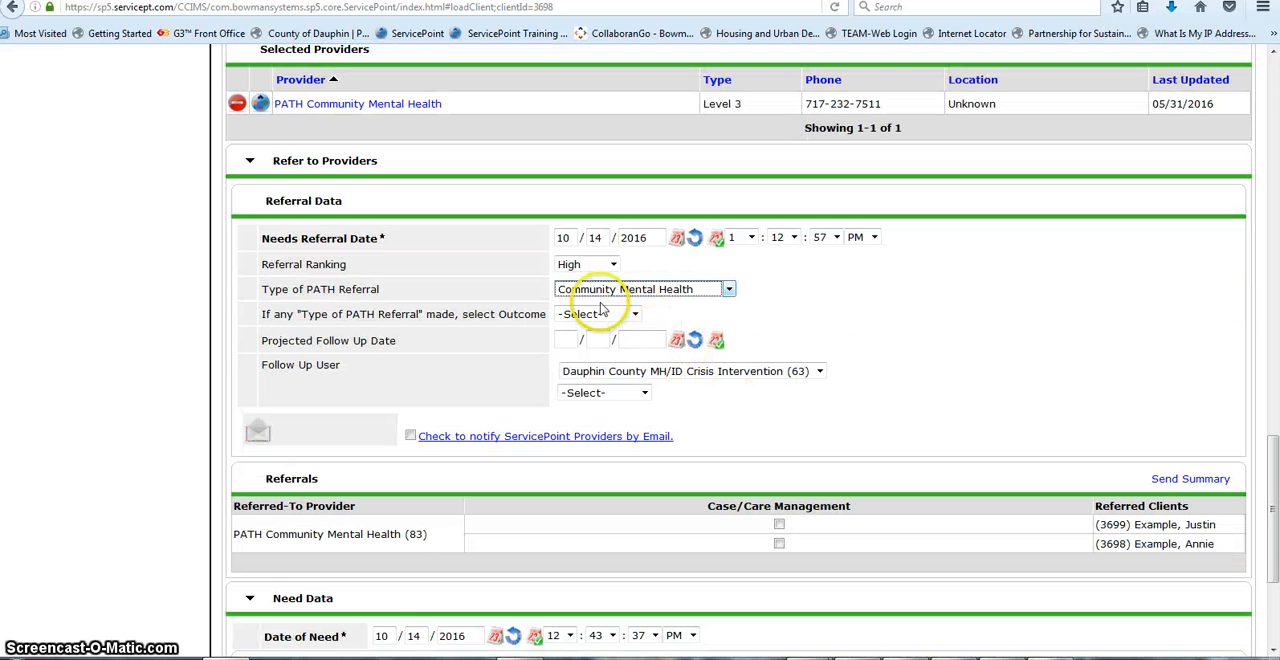
left_click(636, 315)
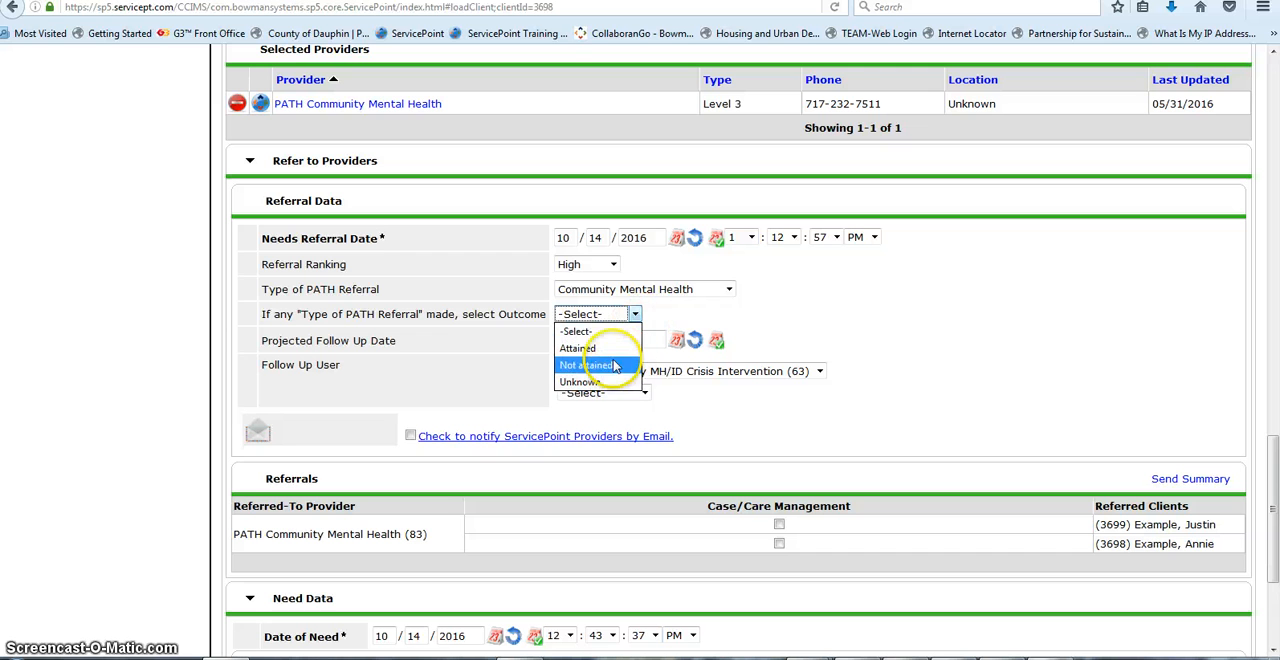
left_click(687, 322)
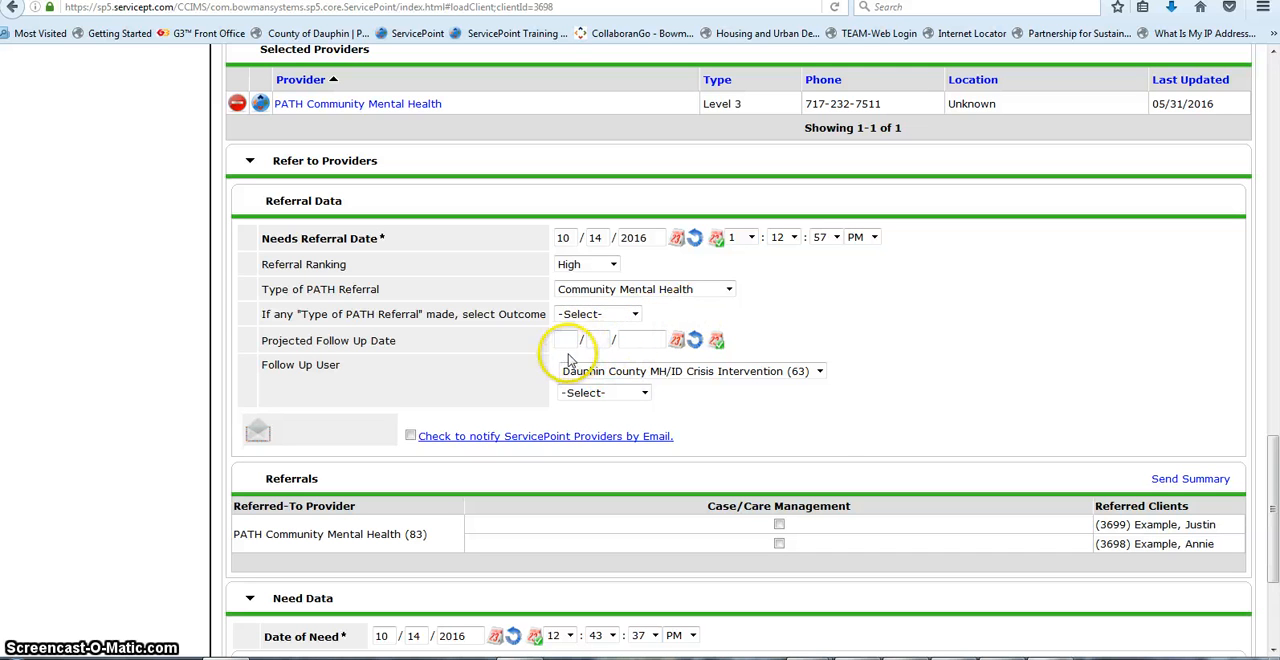
left_click(678, 343)
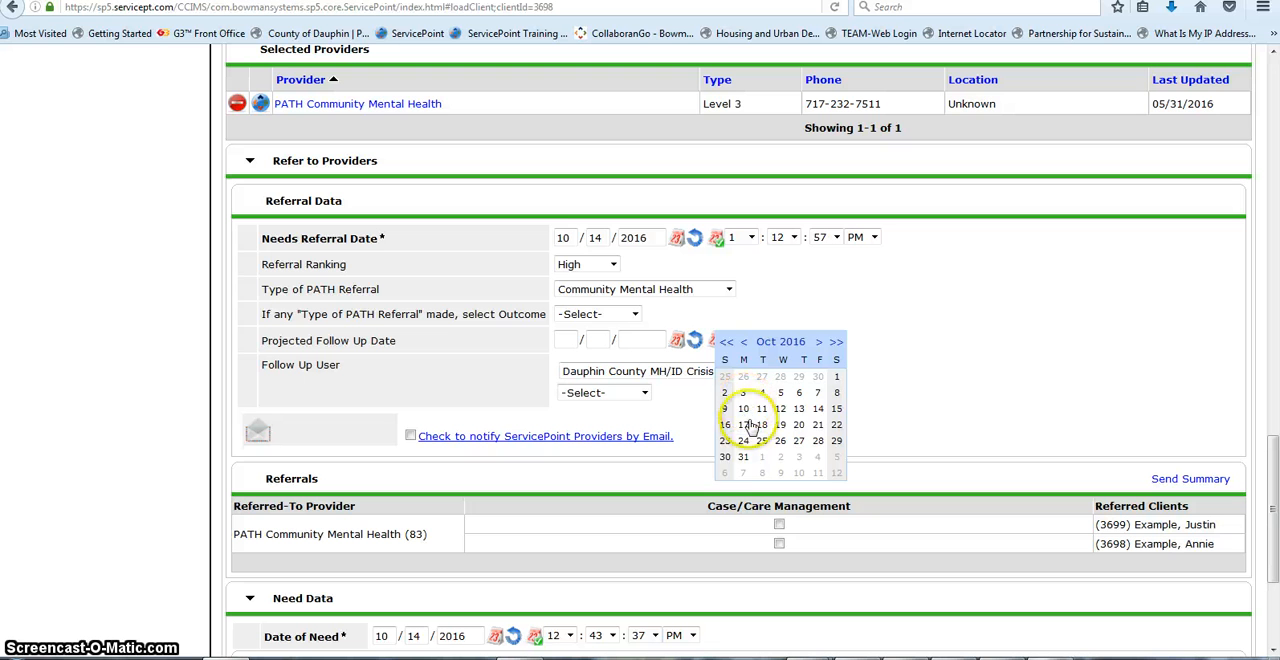
left_click(743, 457)
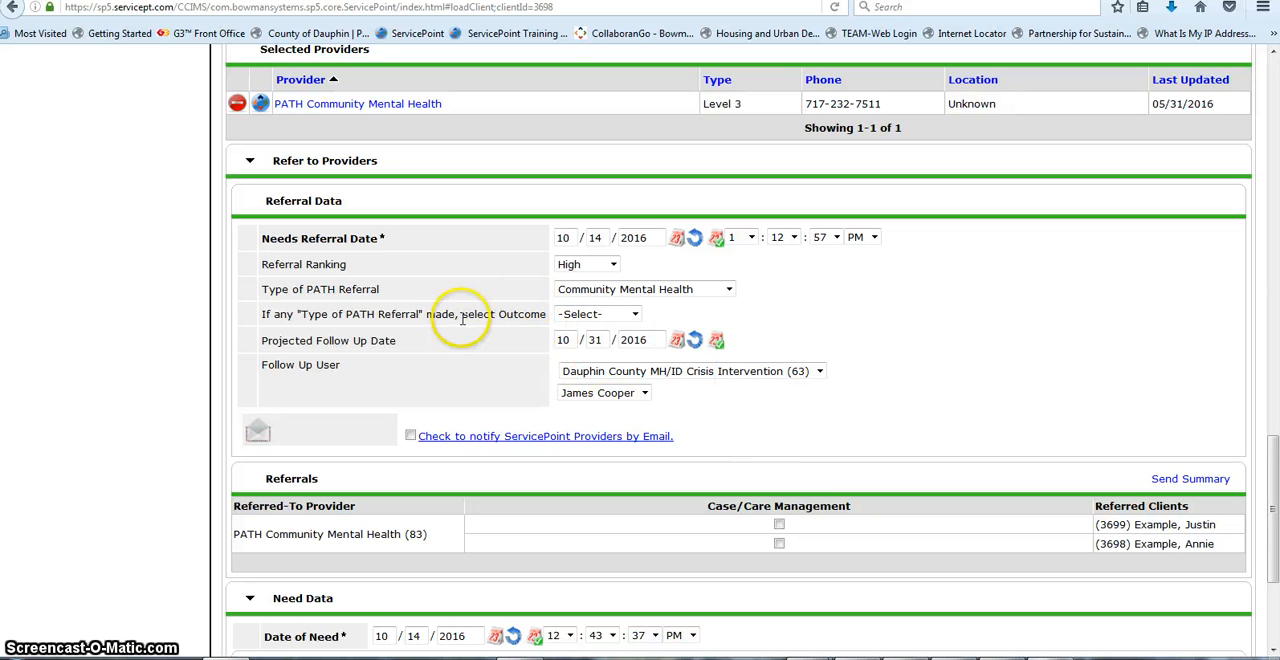
Step: Select both household members for the Case/Care Management referral to PATH Community Mental Health
scroll(543, 434, "down", 2)
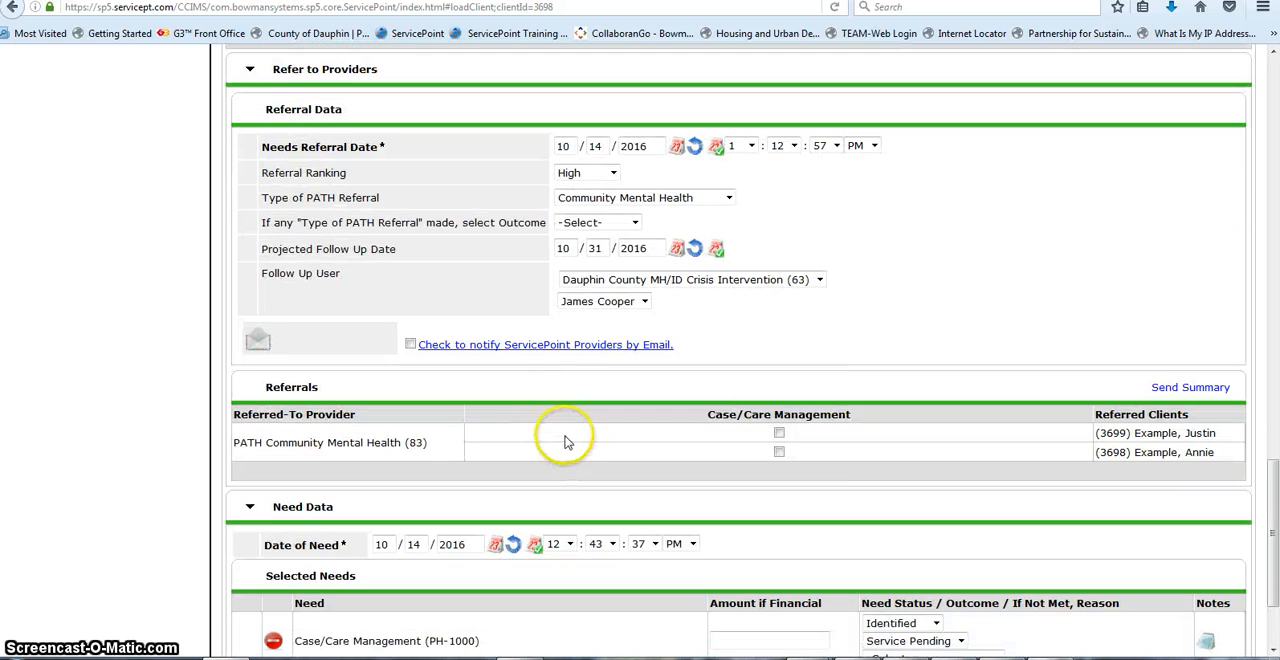
scroll(565, 441, "down", 2)
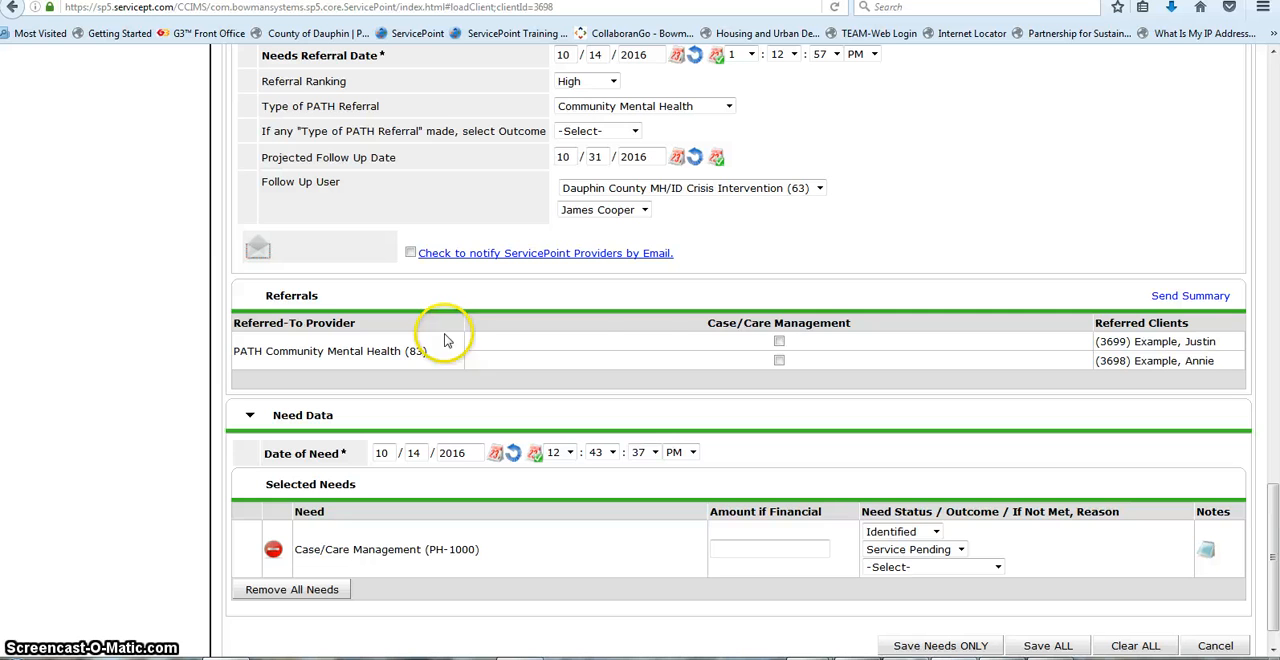
left_click(779, 342)
left_click(779, 361)
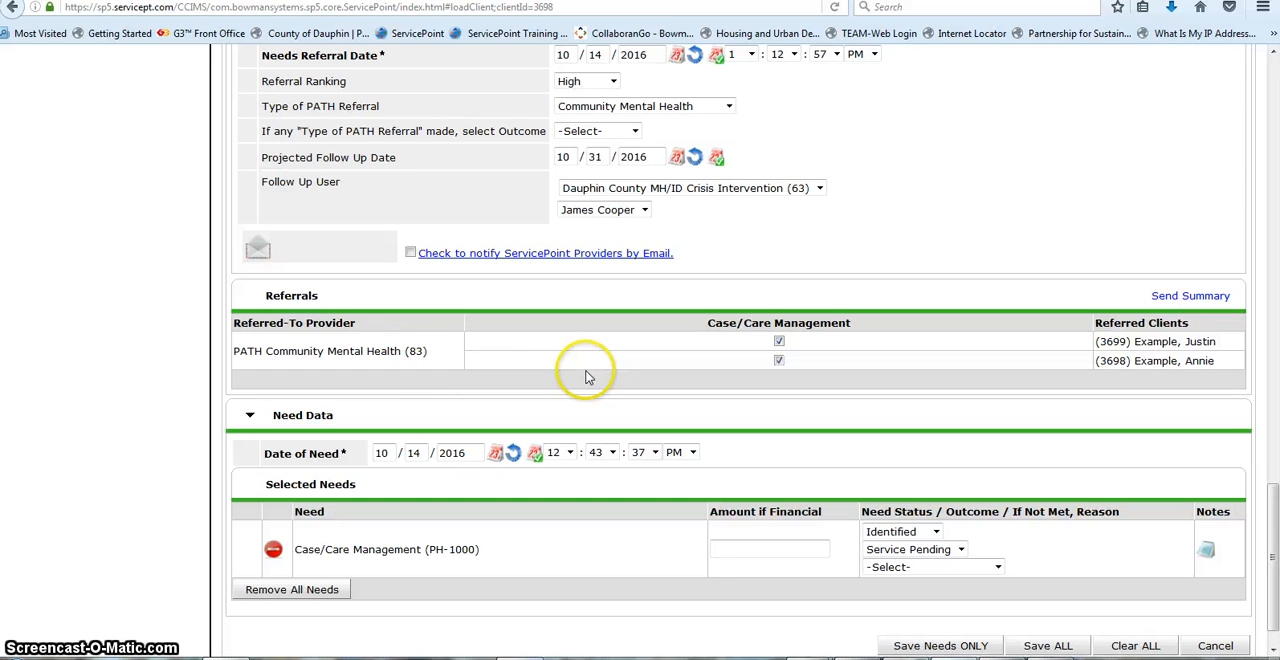
scroll(580, 372, "down", 1)
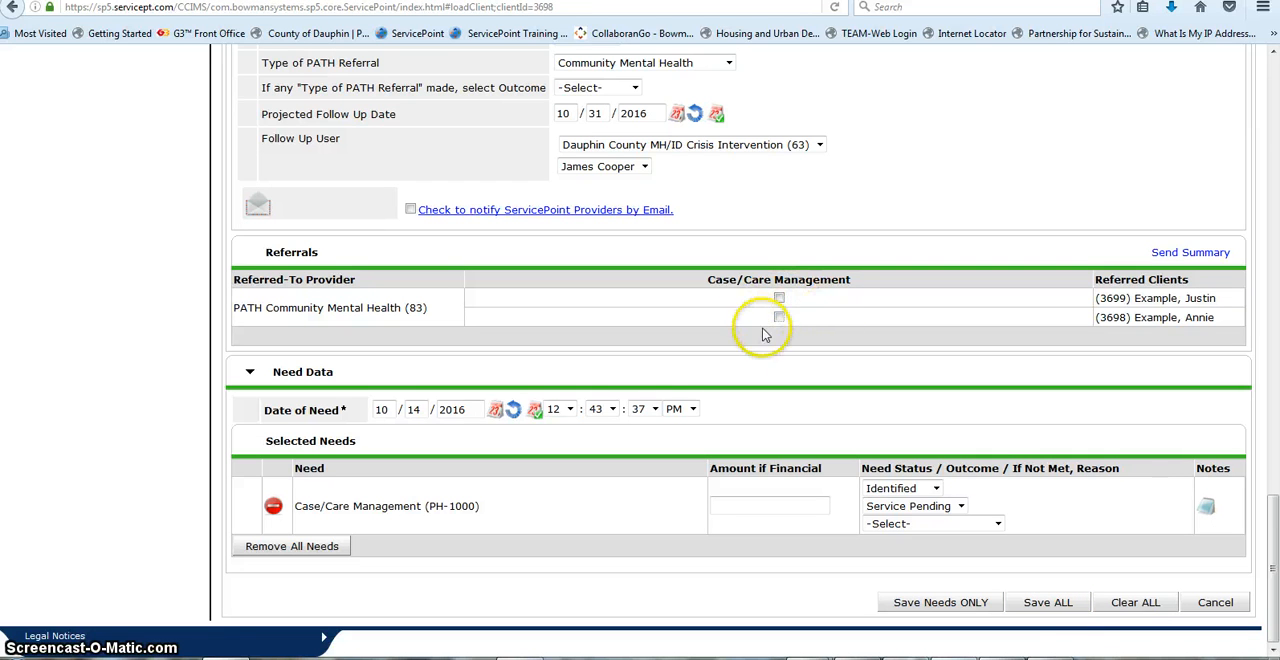
Step: Include both household members in the Case/Care Management referral to PATH Community Mental Health and save all needs and referrals
left_click(1030, 602)
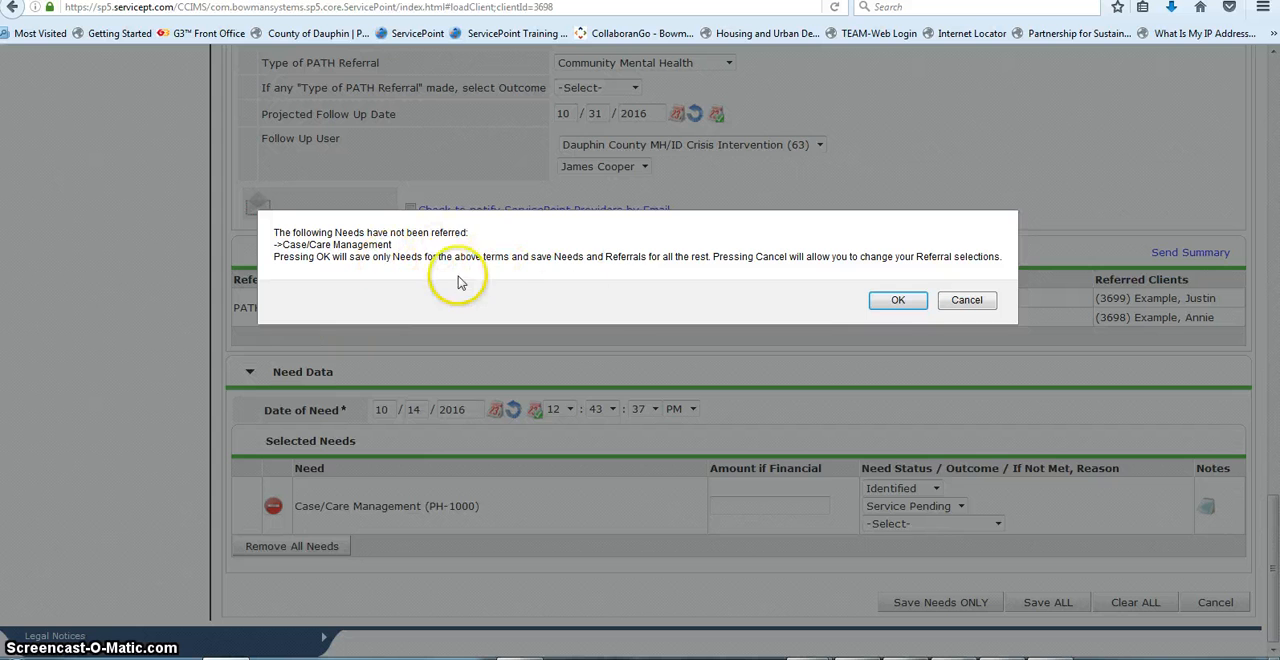
left_click(869, 310)
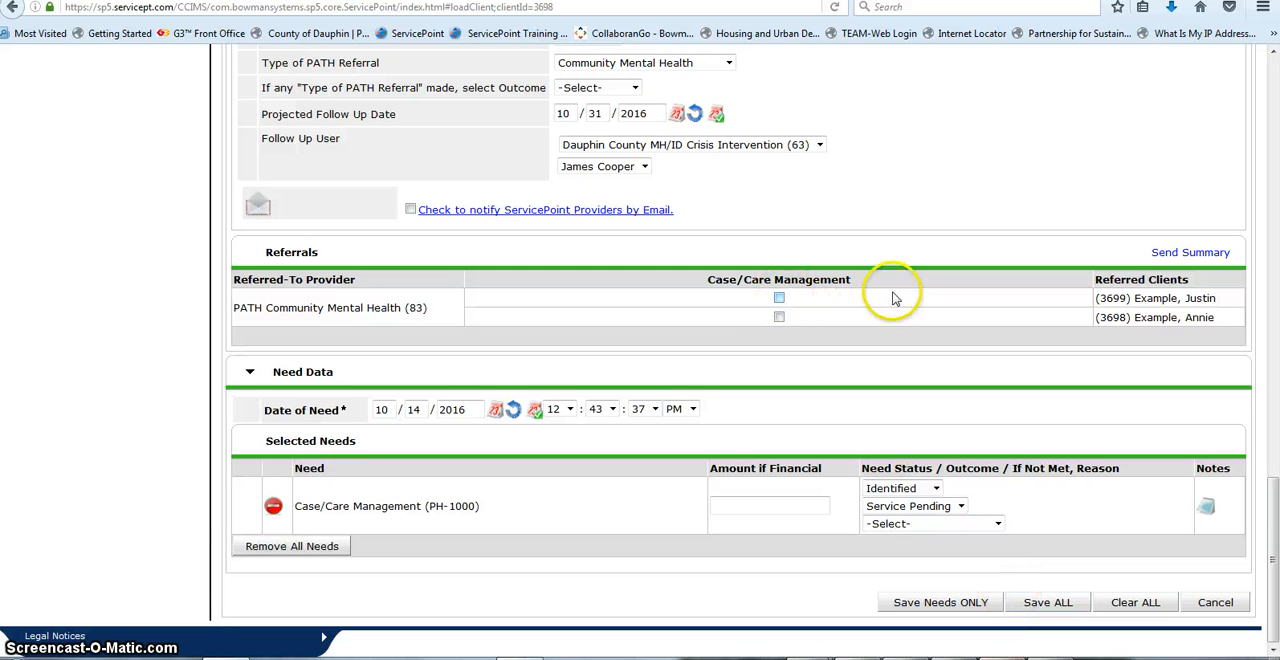
left_click(779, 299)
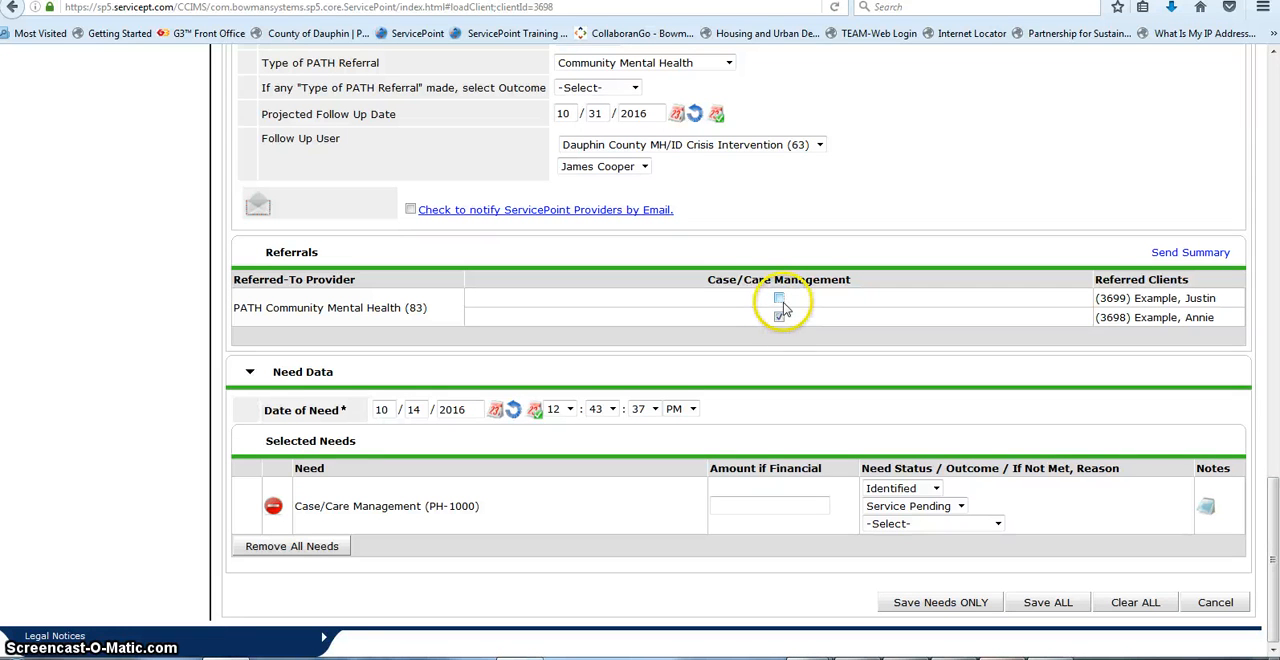
left_click(781, 299)
left_click(1041, 612)
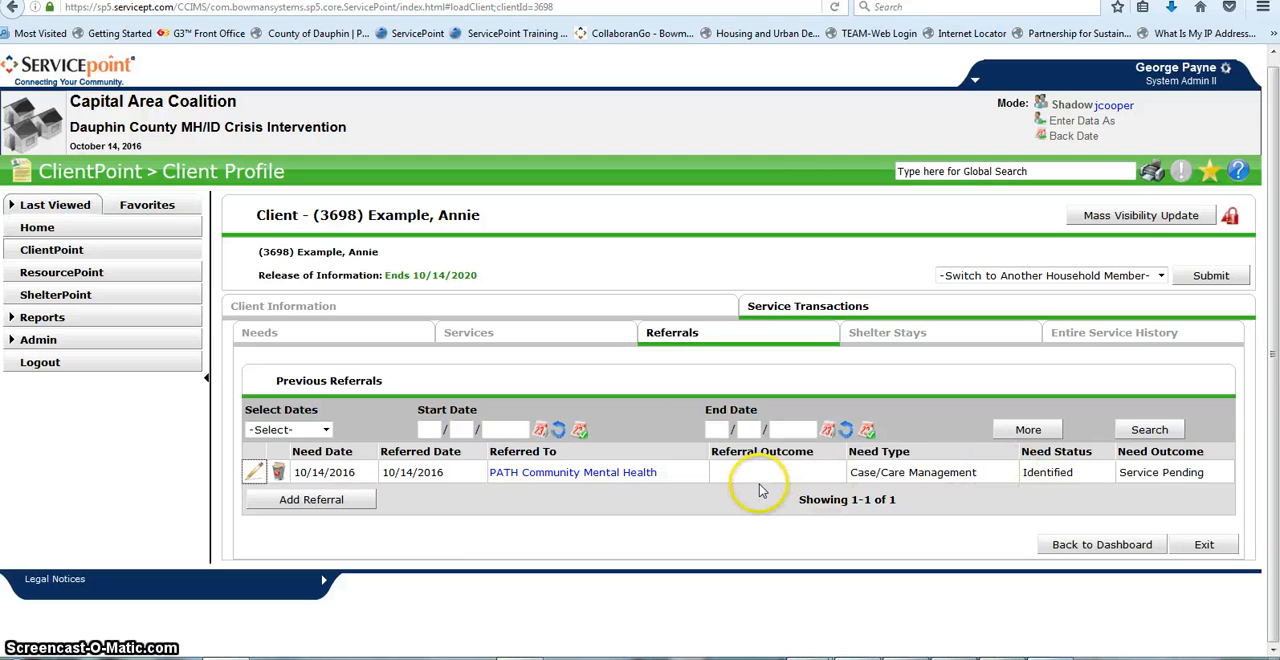
Step: Return to the service transaction dashboard and open the client's entire service history
left_click(1102, 545)
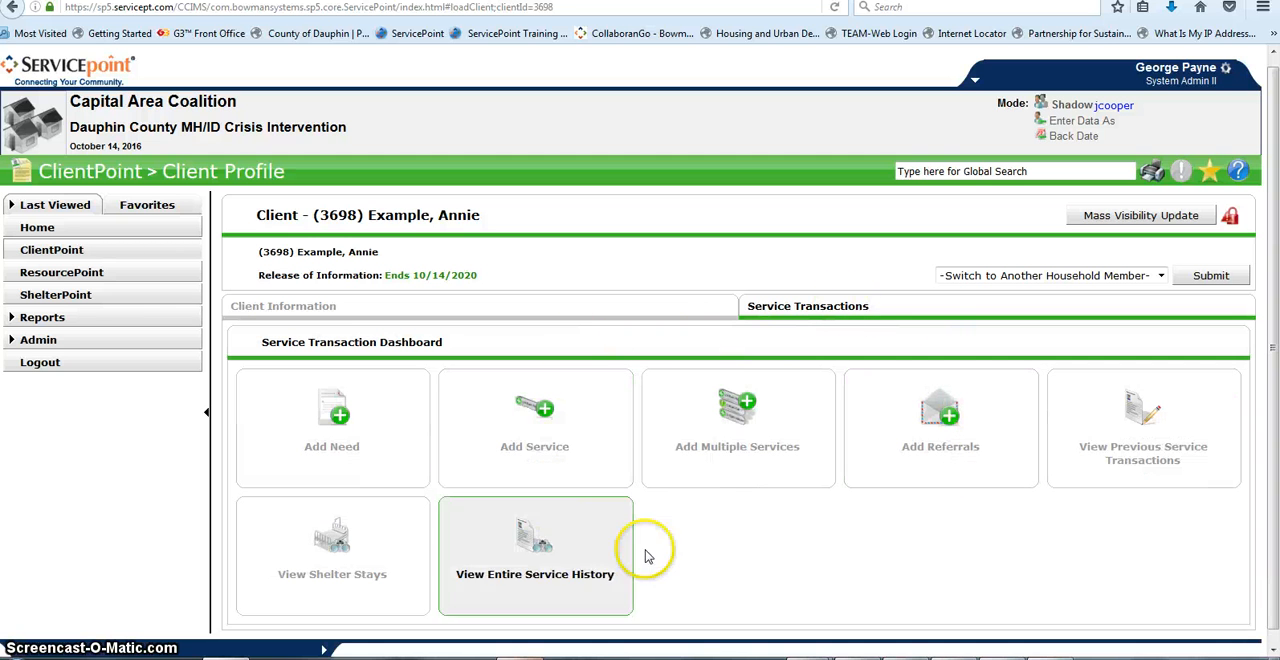
left_click(538, 578)
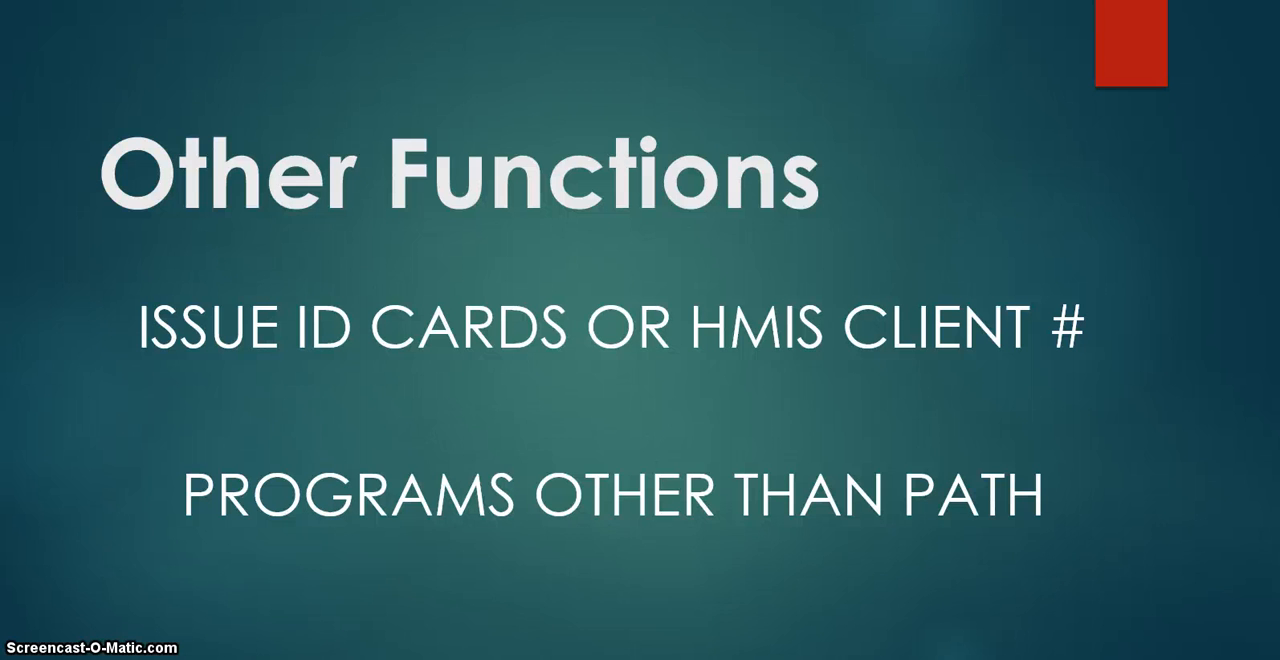
key("Right")
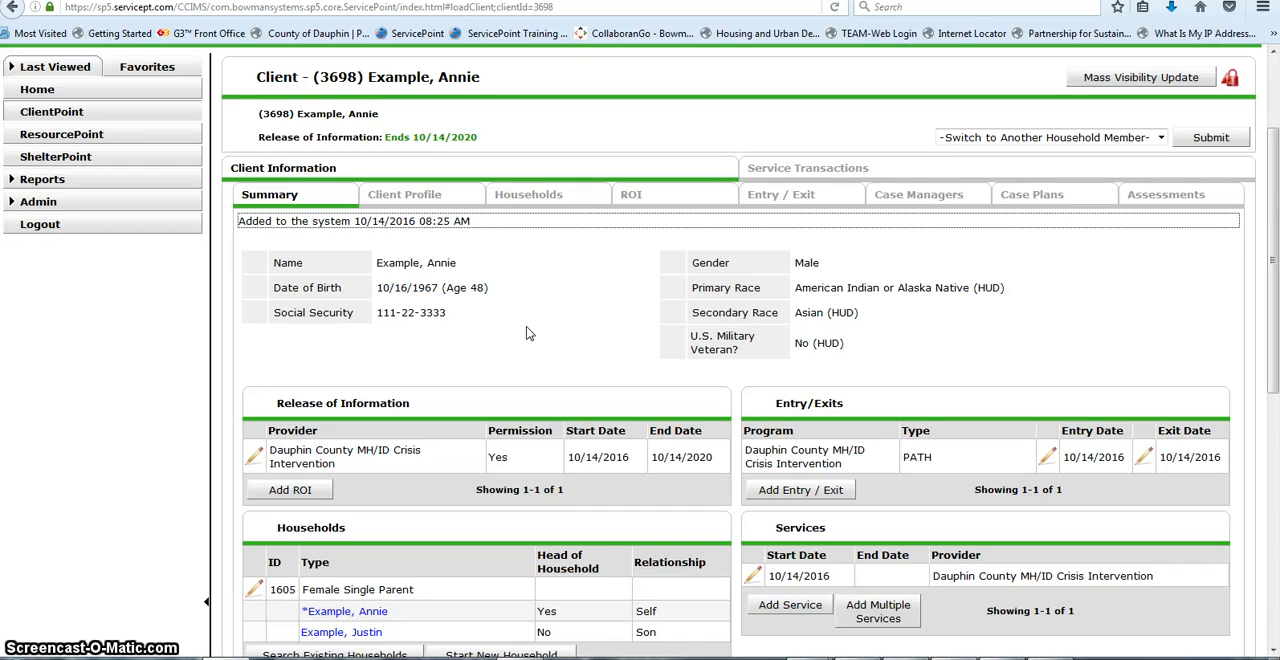
Step: Generate an ID card from the client's profile with Dauphin County MH/ID Crisis Intervention as the issuer name
left_click(449, 198)
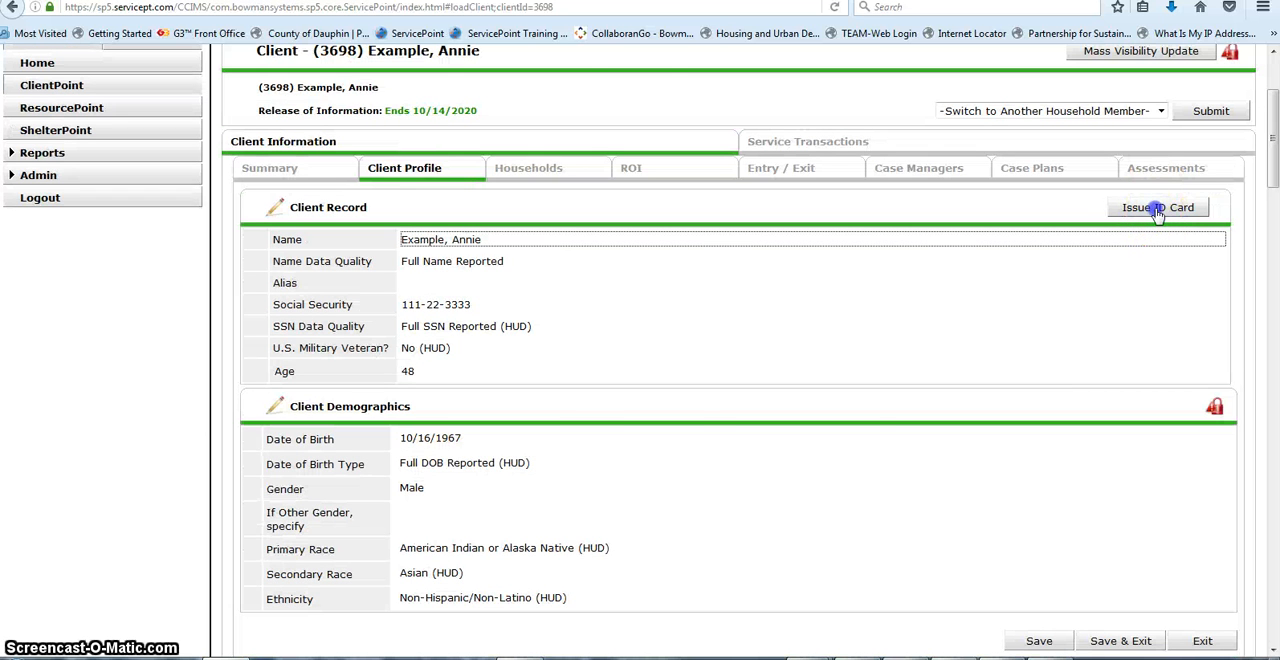
left_click(1156, 210)
scroll(1052, 217, "down", 3)
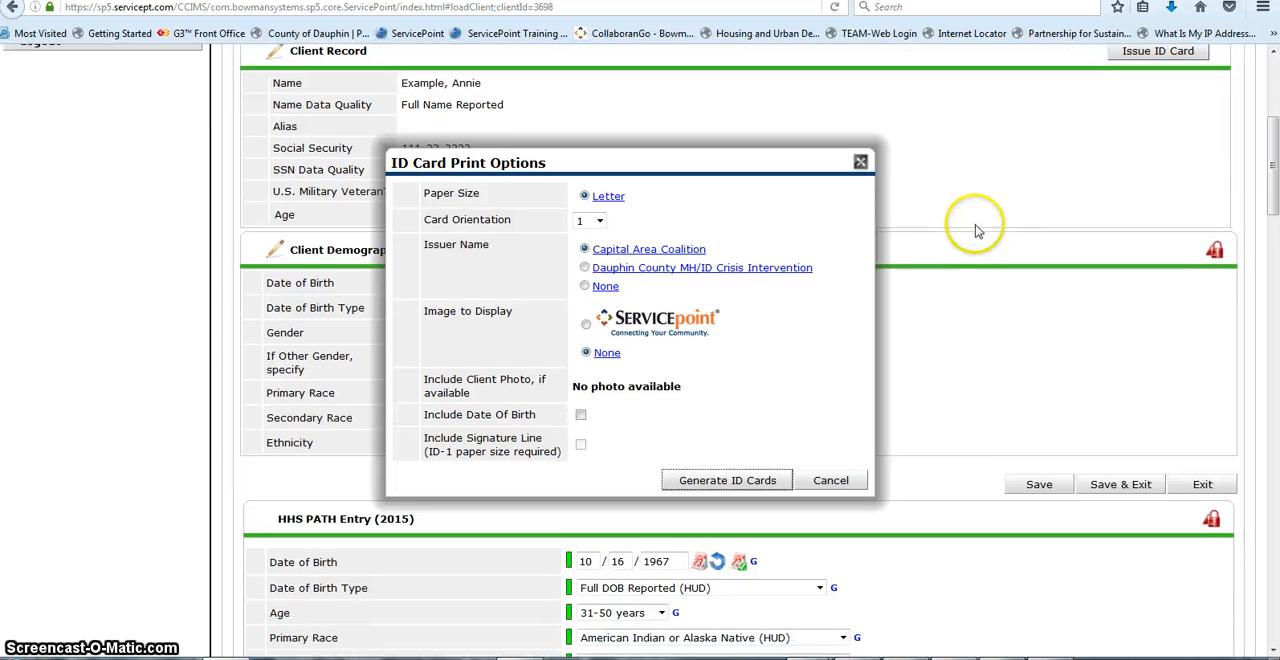
left_click(585, 268)
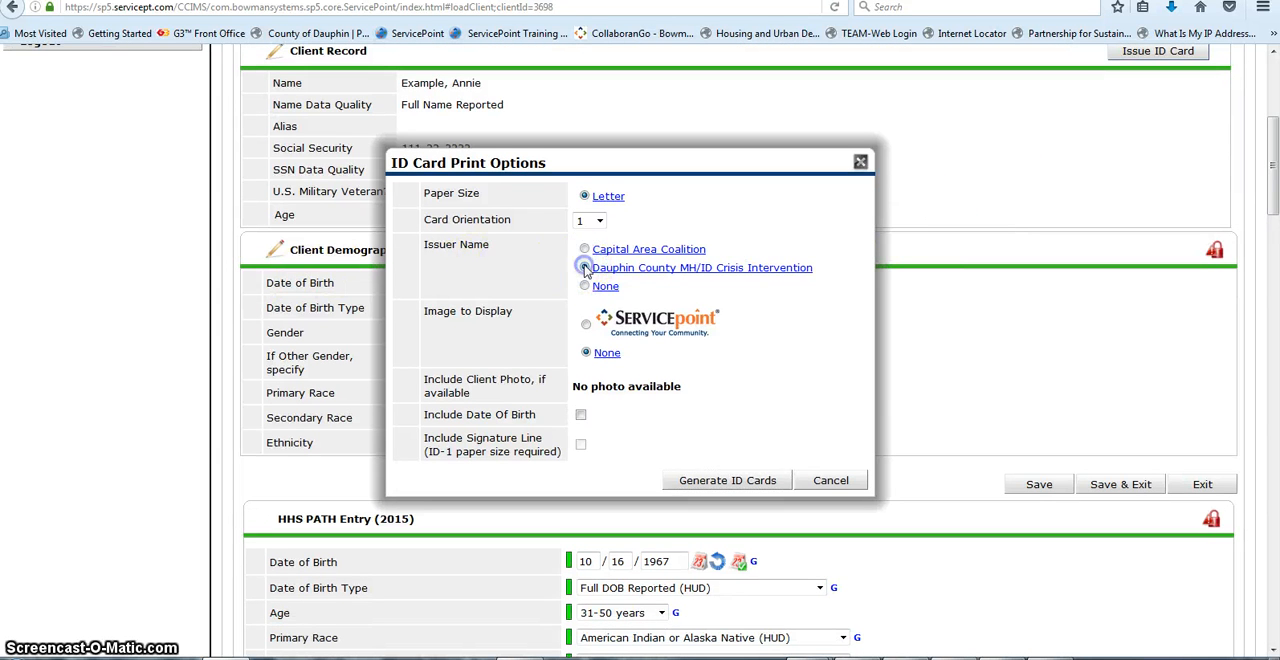
left_click(733, 478)
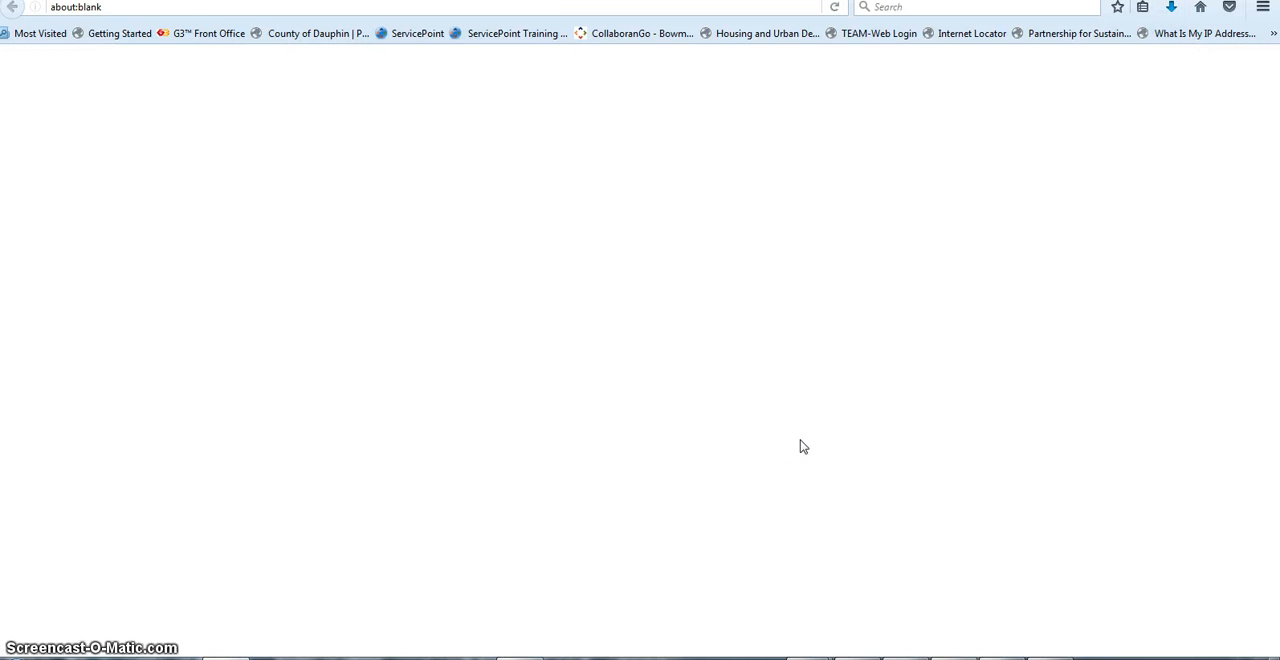